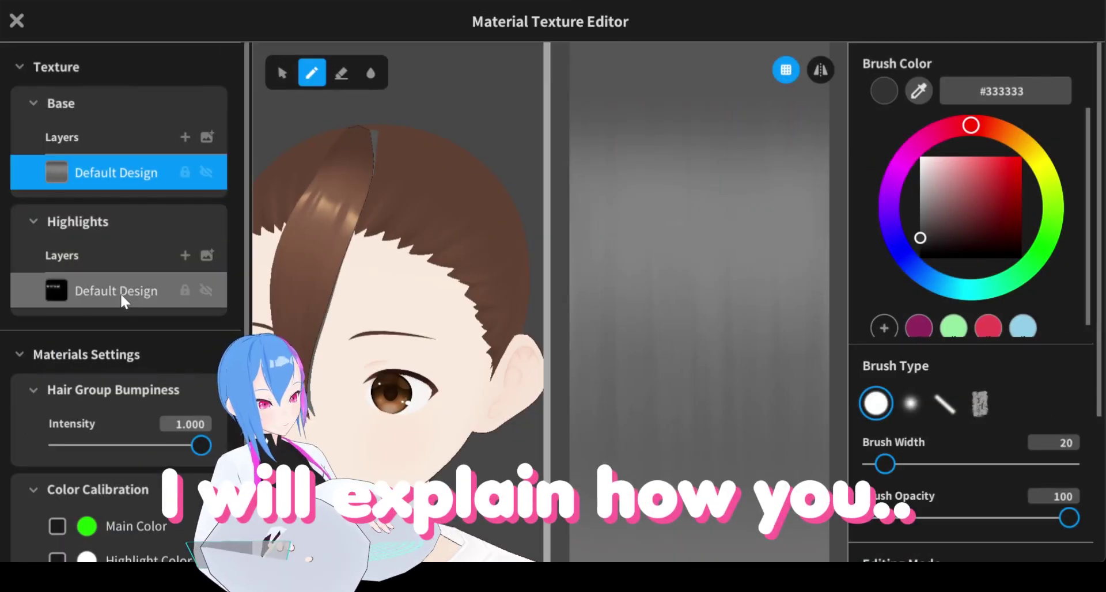
pyautogui.rightClick(118, 288)
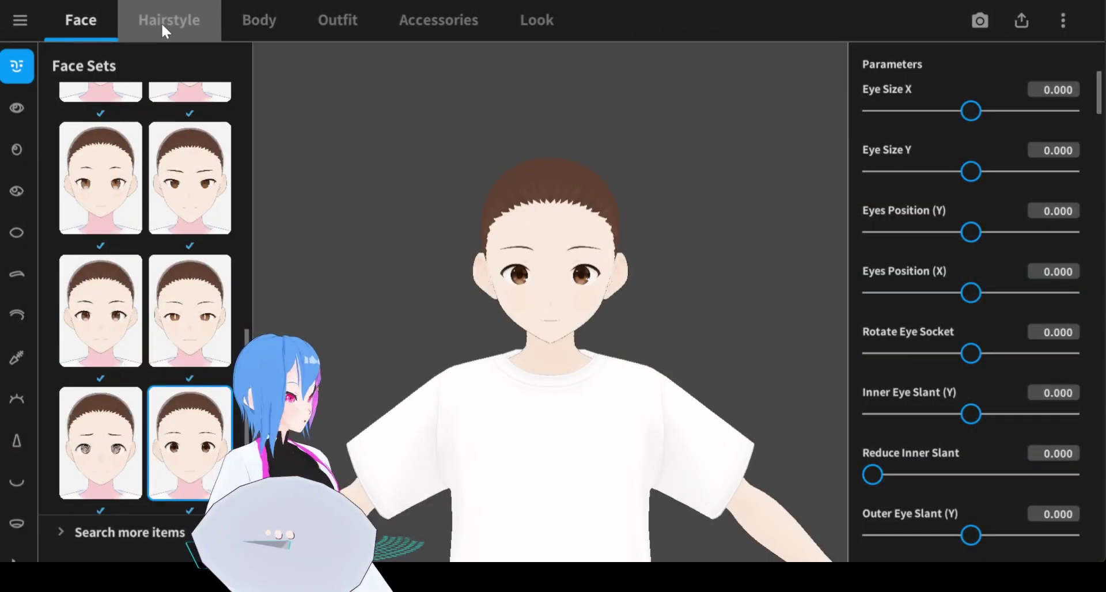
# - Create a new custom front hairstyle and open it for editing
pyautogui.click(163, 26)
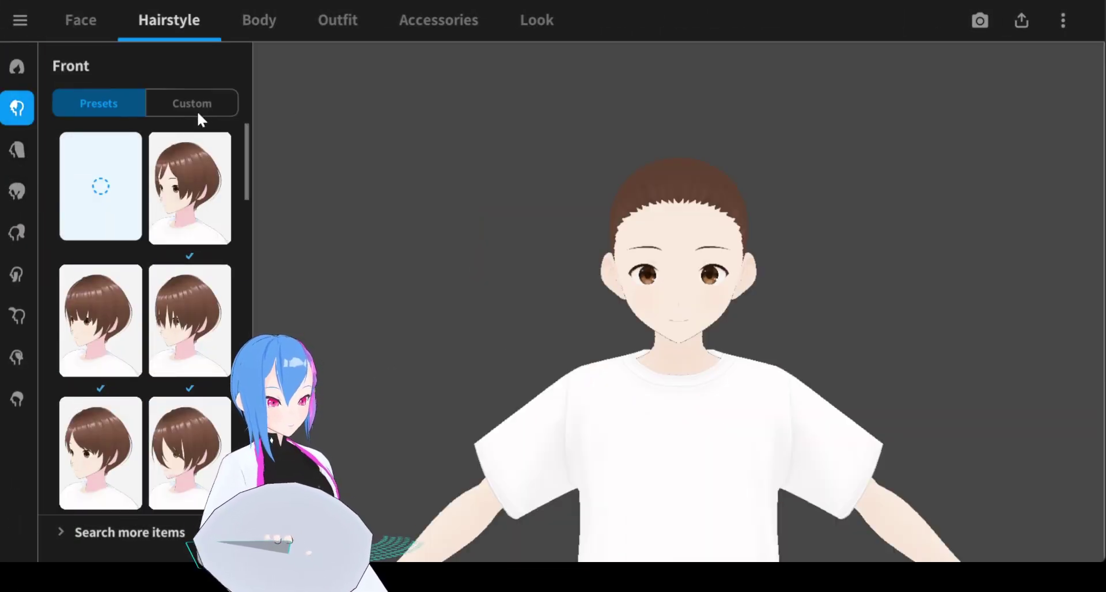
pyautogui.click(218, 106)
pyautogui.click(113, 213)
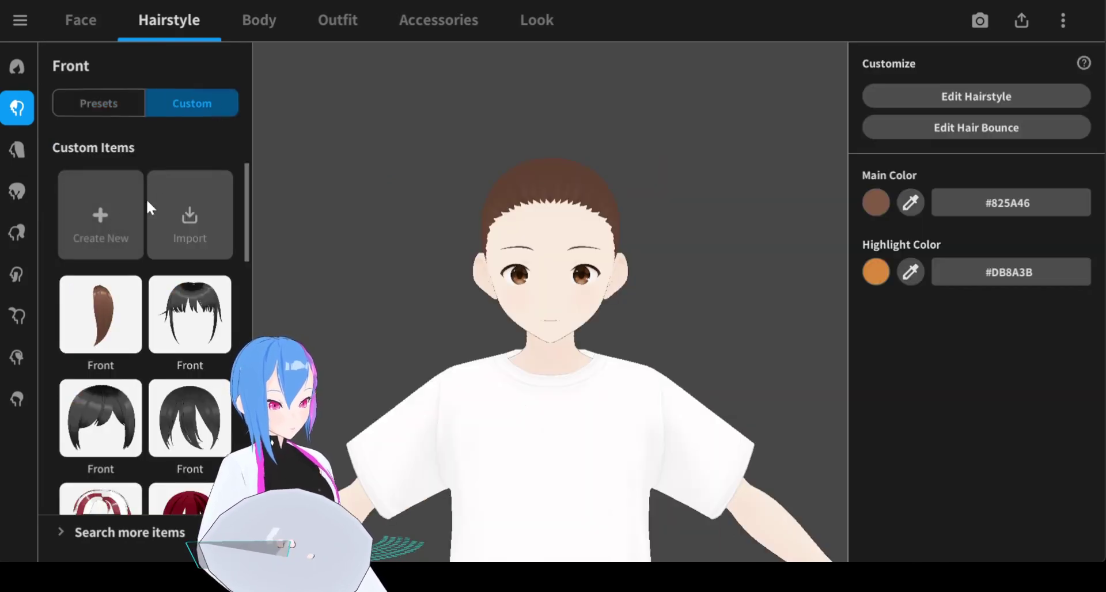
pyautogui.click(963, 98)
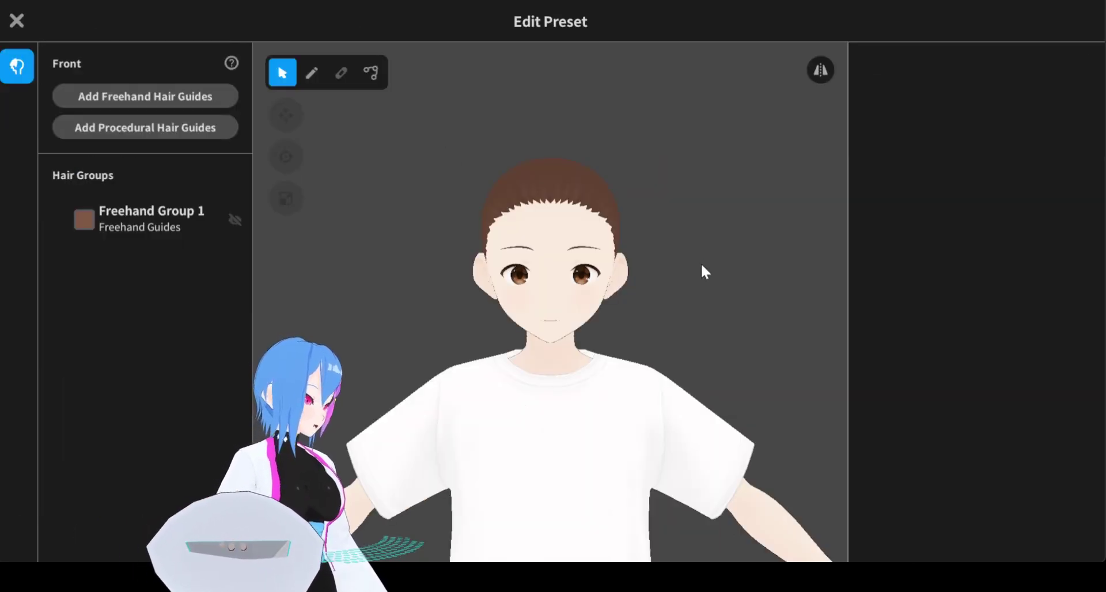
# - Set the existing freehand hair group's Fit to Head (Z) guide parameter to 0.00
pyautogui.scroll(5, 724, 138)
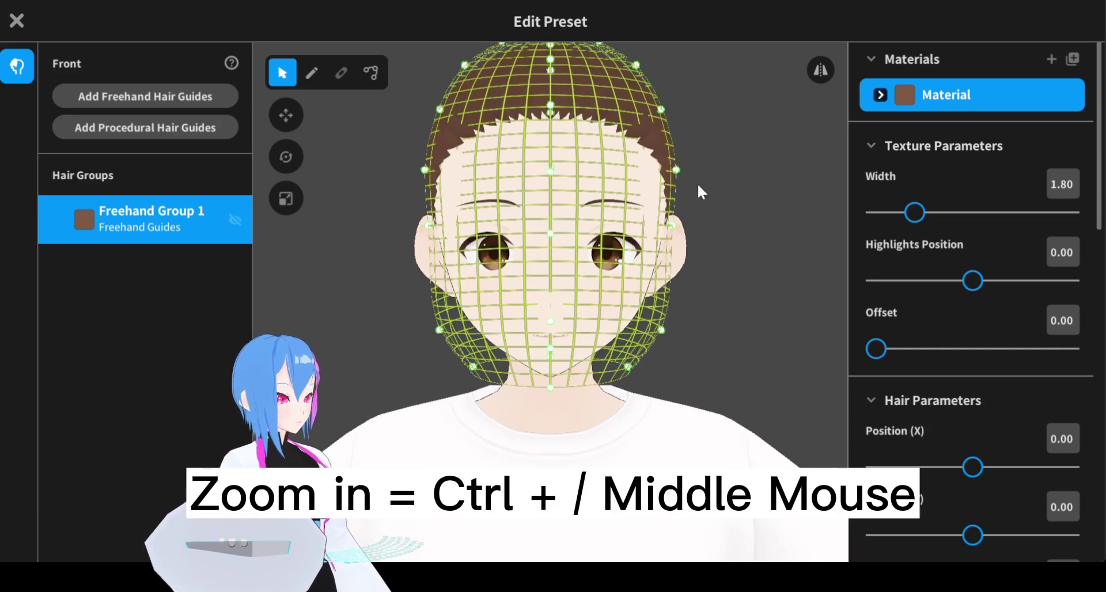
pyautogui.moveTo(1099, 192); pyautogui.dragTo(1097, 517)
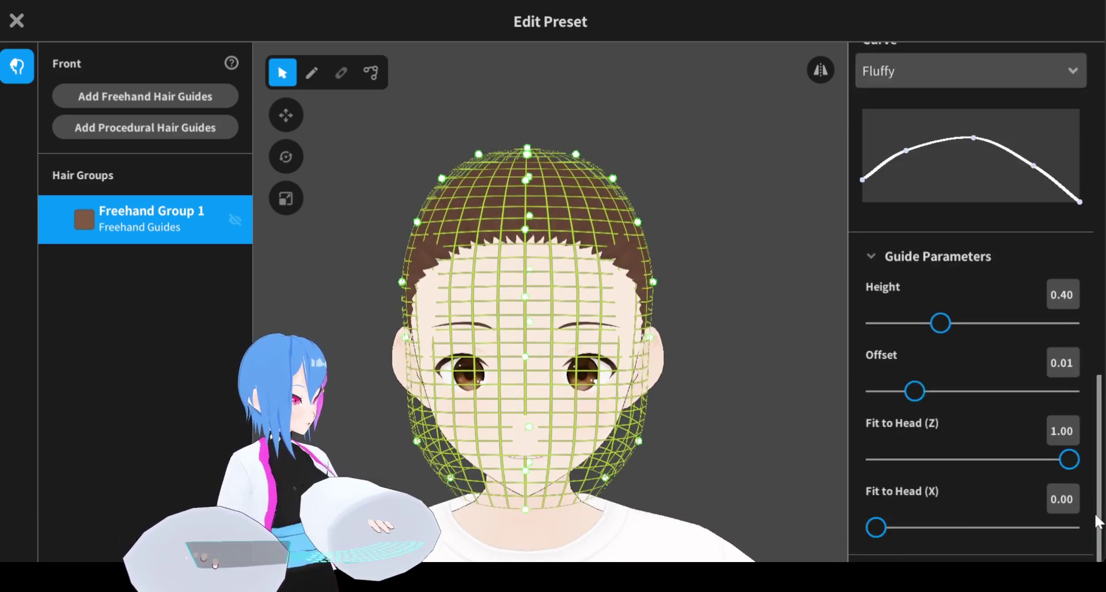
pyautogui.moveTo(724, 352); pyautogui.dragTo(711, 350, button='right')
pyautogui.moveTo(710, 347); pyautogui.dragTo(690, 307)
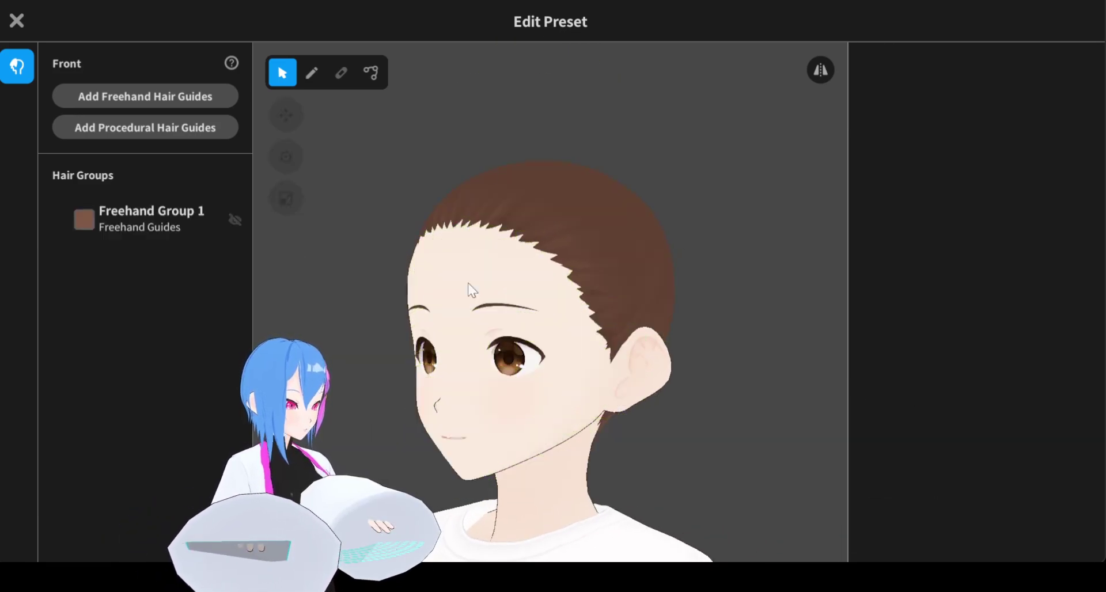
pyautogui.click(171, 224)
pyautogui.moveTo(1069, 460)
pyautogui.mouseDown()
pyautogui.moveTo(951, 464)
pyautogui.moveTo(746, 442)
pyautogui.mouseUp()
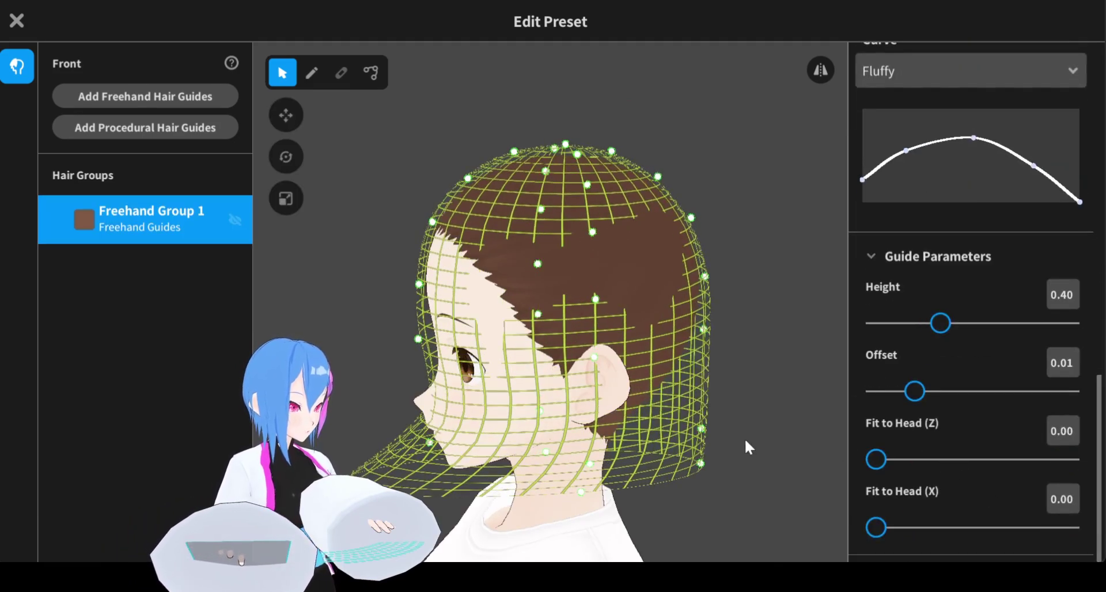
# - Delete the existing freehand hair group and add a new set of freehand hair guides
pyautogui.rightClick(101, 233)
pyautogui.click(163, 287)
pyautogui.click(196, 91)
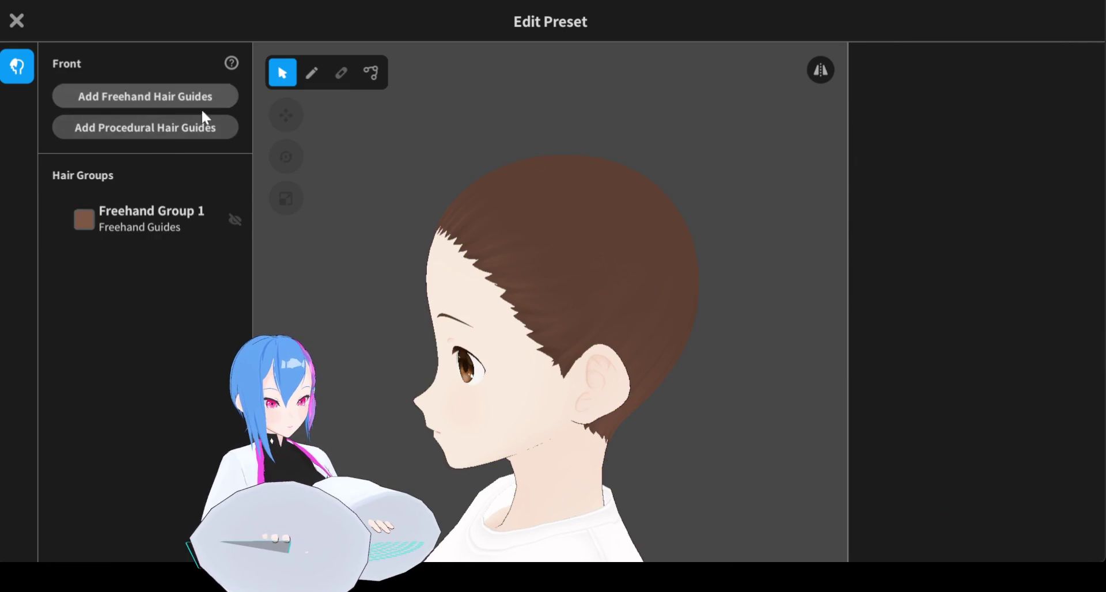
# - Reduce the new freehand group's Fit to Head (Z) to its minimum and slightly increase its guide offset
pyautogui.click(183, 225)
pyautogui.moveTo(1099, 199); pyautogui.dragTo(1070, 501)
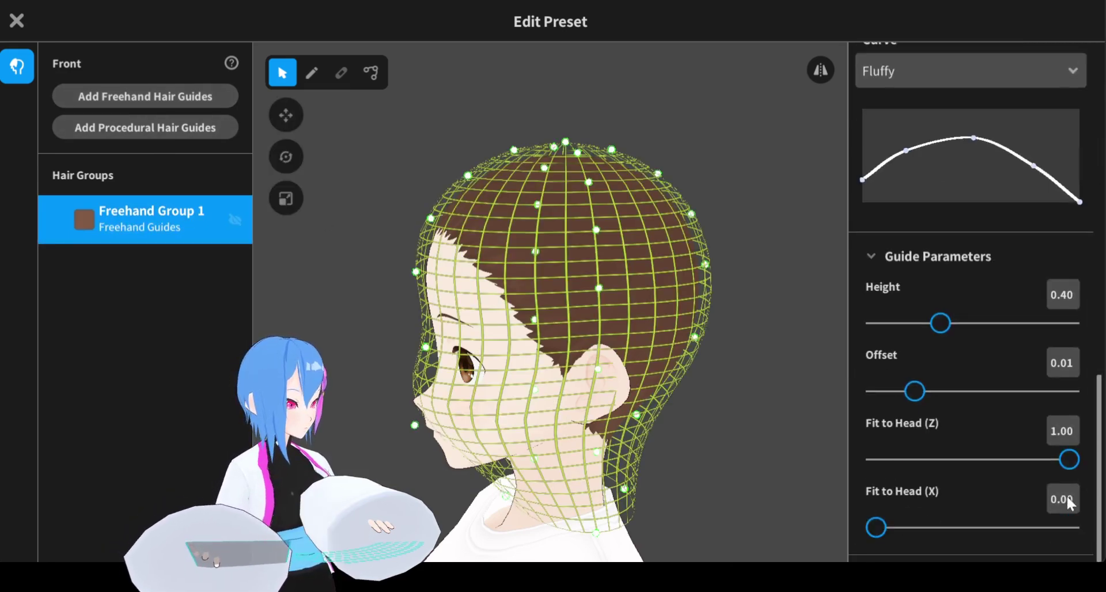
pyautogui.moveTo(1069, 459); pyautogui.dragTo(828, 470)
pyautogui.moveTo(916, 392); pyautogui.dragTo(949, 396)
pyautogui.moveTo(536, 127); pyautogui.dragTo(659, 114, button='right')
pyautogui.click(658, 115)
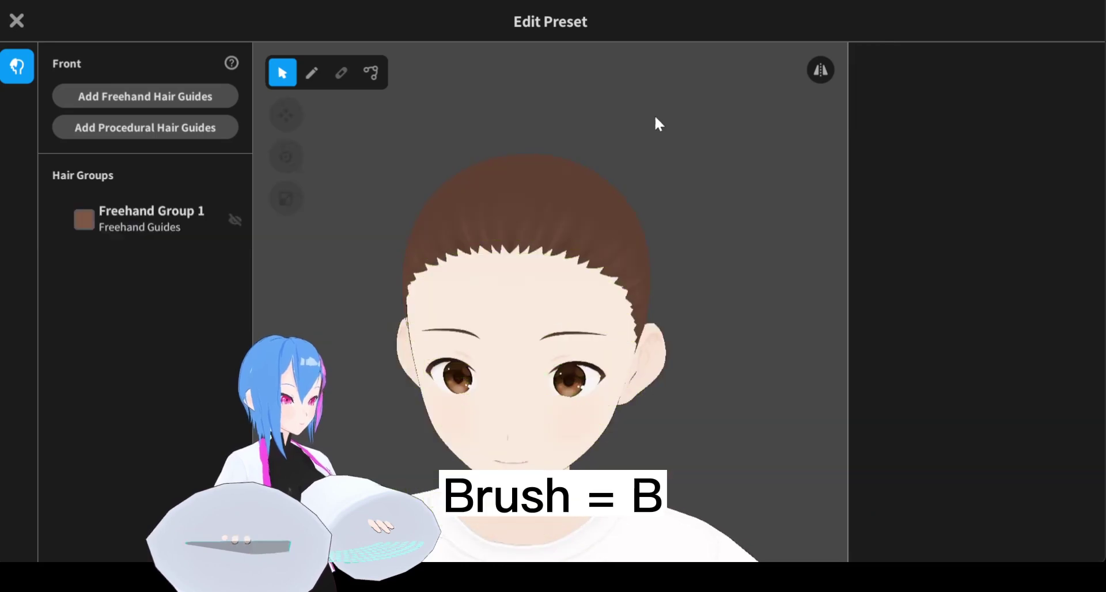
# - Brush one long hair strand on the guide mesh from the crown down the middle of the face
pyautogui.click(314, 74)
pyautogui.click(131, 225)
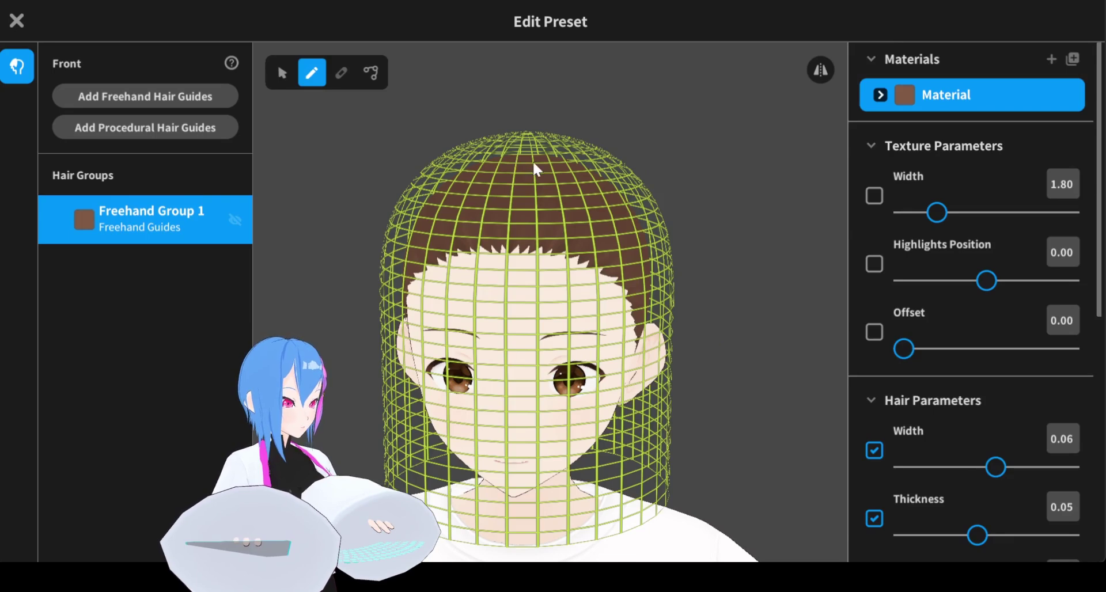
pyautogui.moveTo(536, 169); pyautogui.dragTo(510, 403)
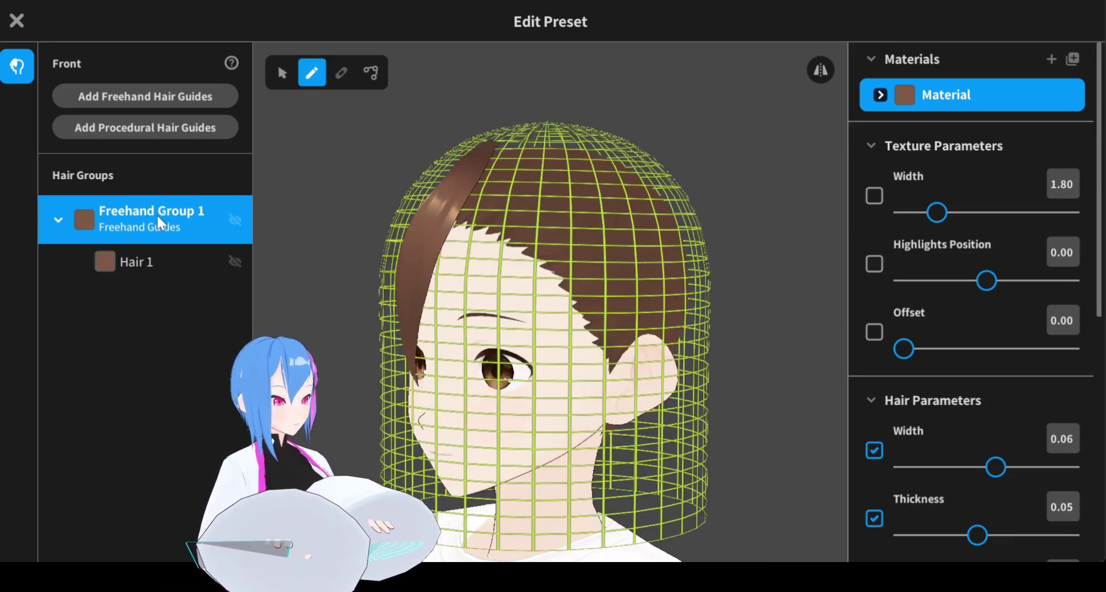
# - Duplicate the freehand hair group that contains the strand
pyautogui.rightClick(159, 219)
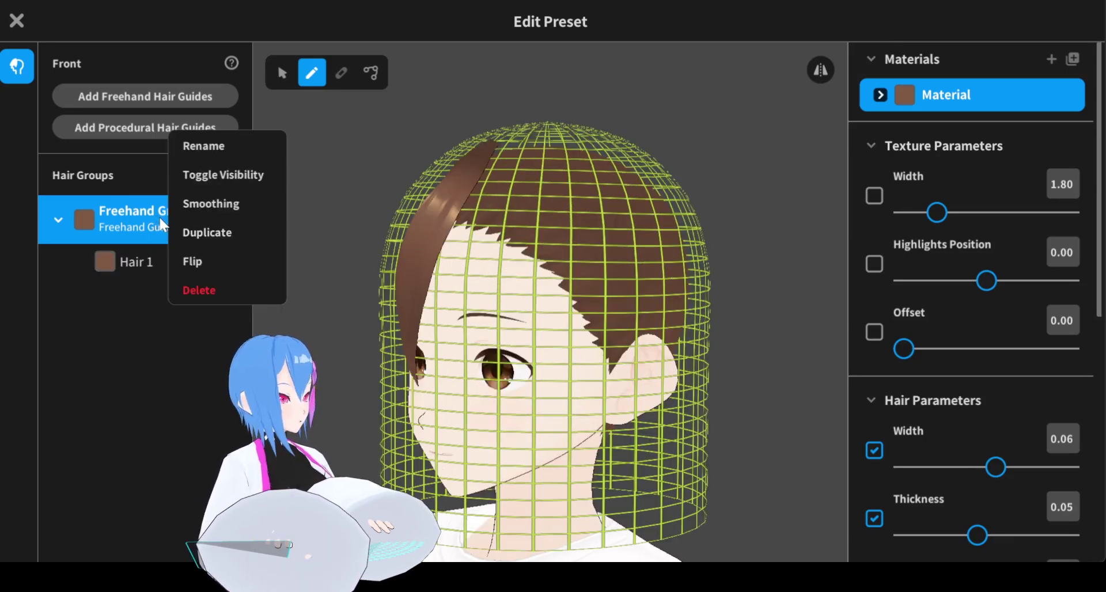
pyautogui.click(242, 233)
pyautogui.click(158, 301)
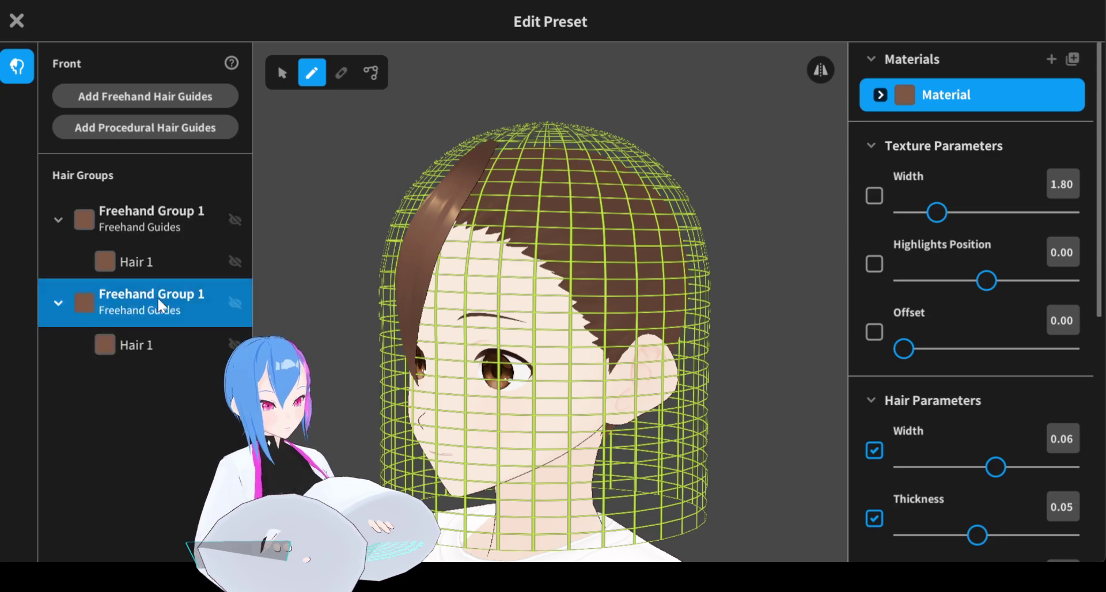
# - Set the cross section of the strand in the duplicated freehand group to Flat
pyautogui.click(283, 74)
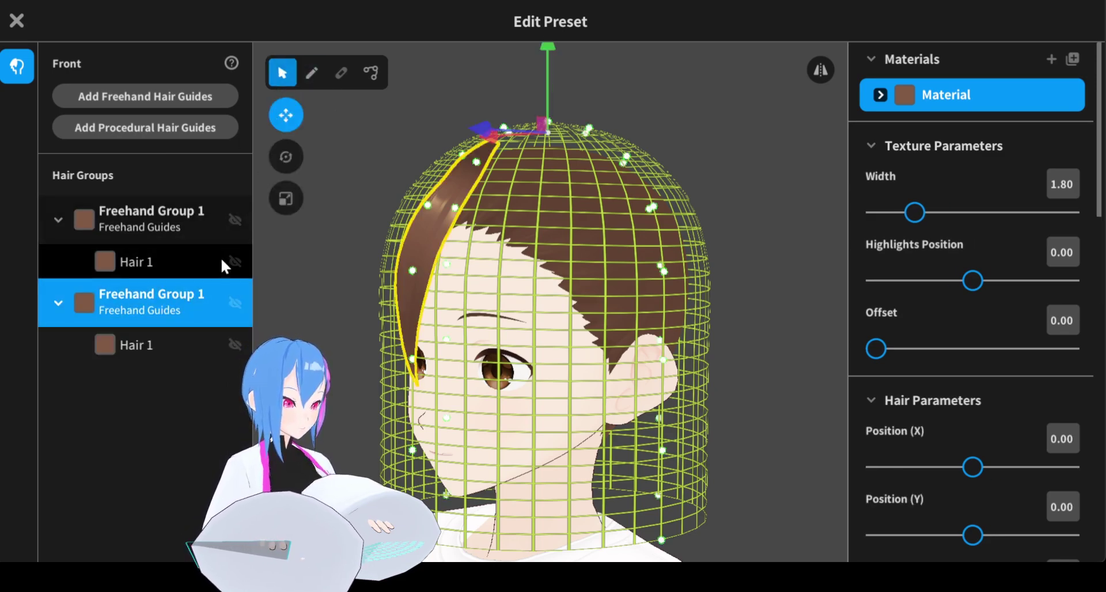
pyautogui.click(158, 348)
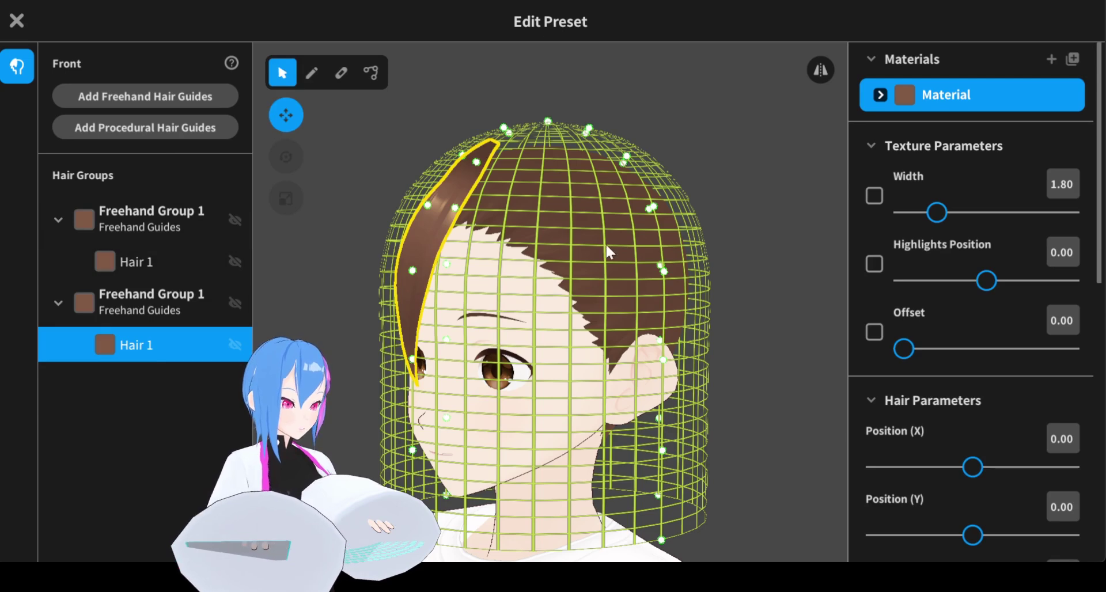
pyautogui.scroll(-10, 1093, 227)
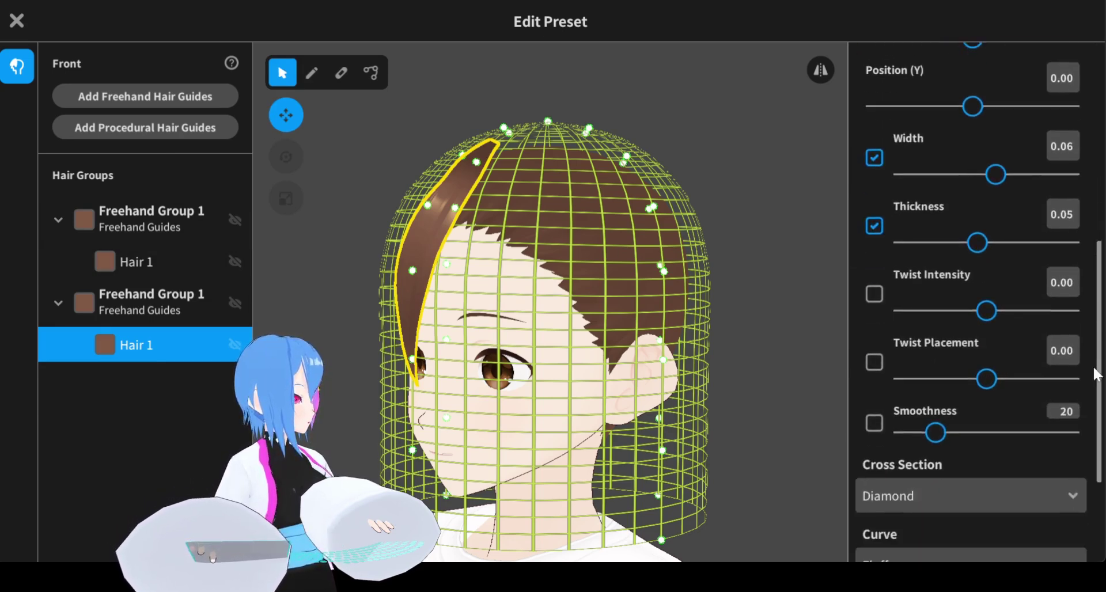
pyautogui.click(929, 324)
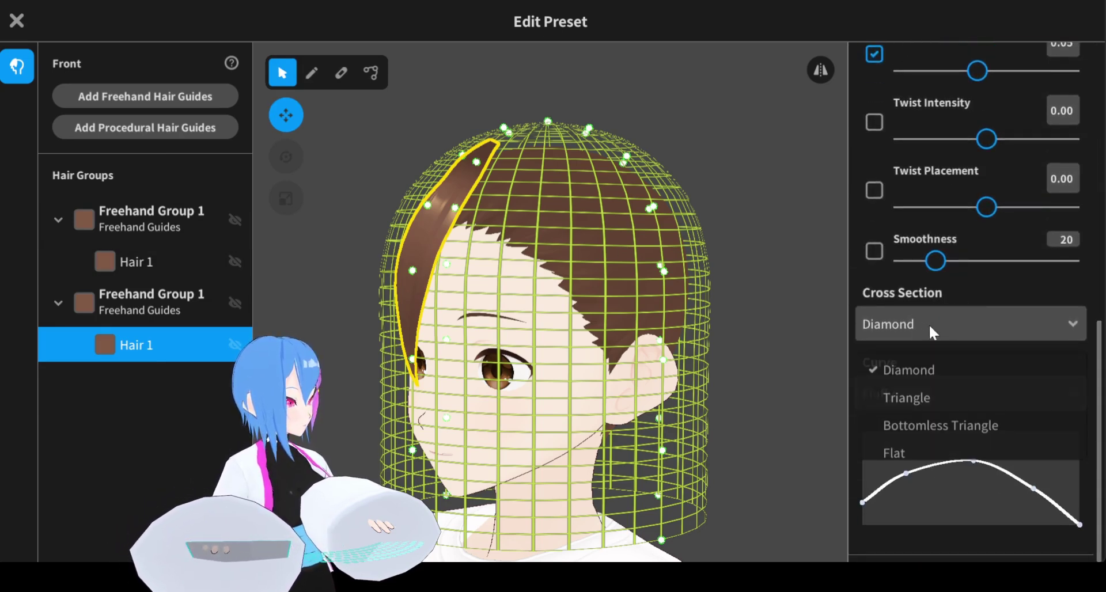
pyautogui.click(904, 447)
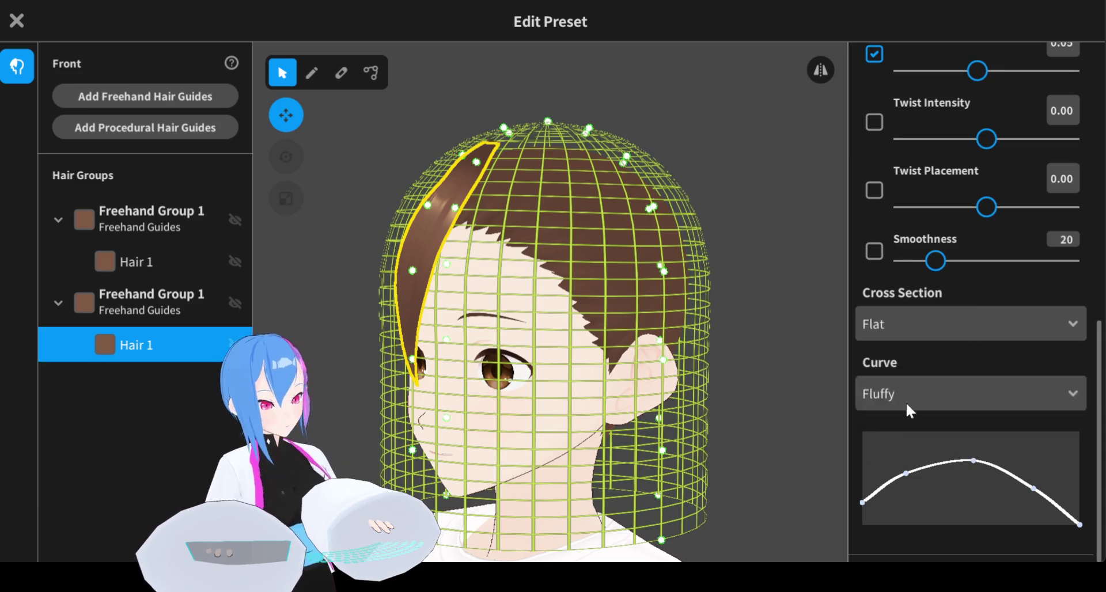
# - Change the duplicated strand's curve preset to Straight
pyautogui.click(911, 399)
pyautogui.click(912, 468)
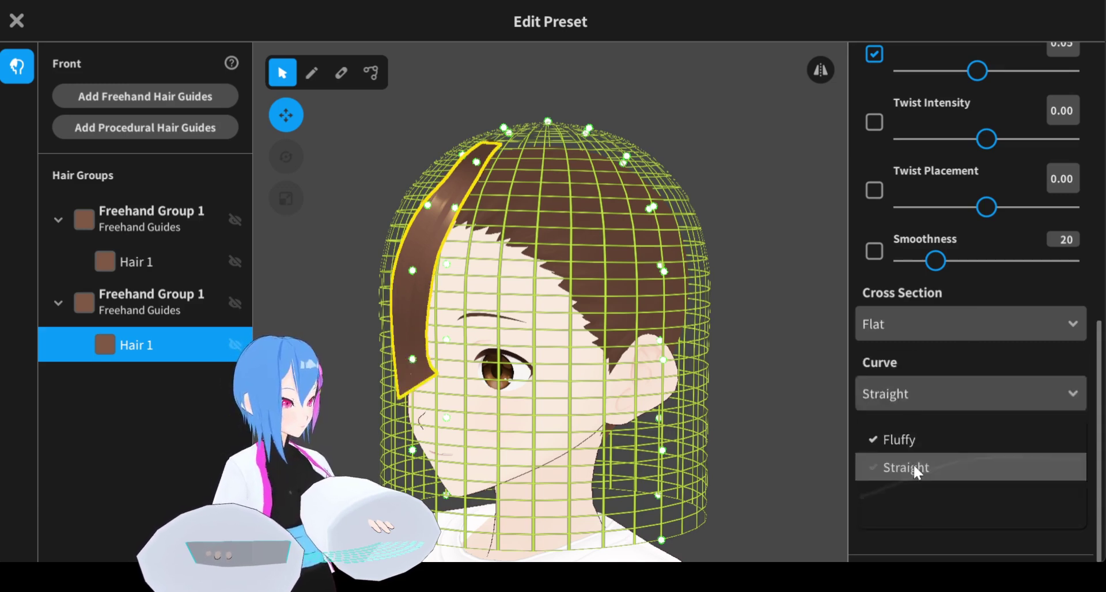
pyautogui.click(279, 272)
pyautogui.click(142, 346)
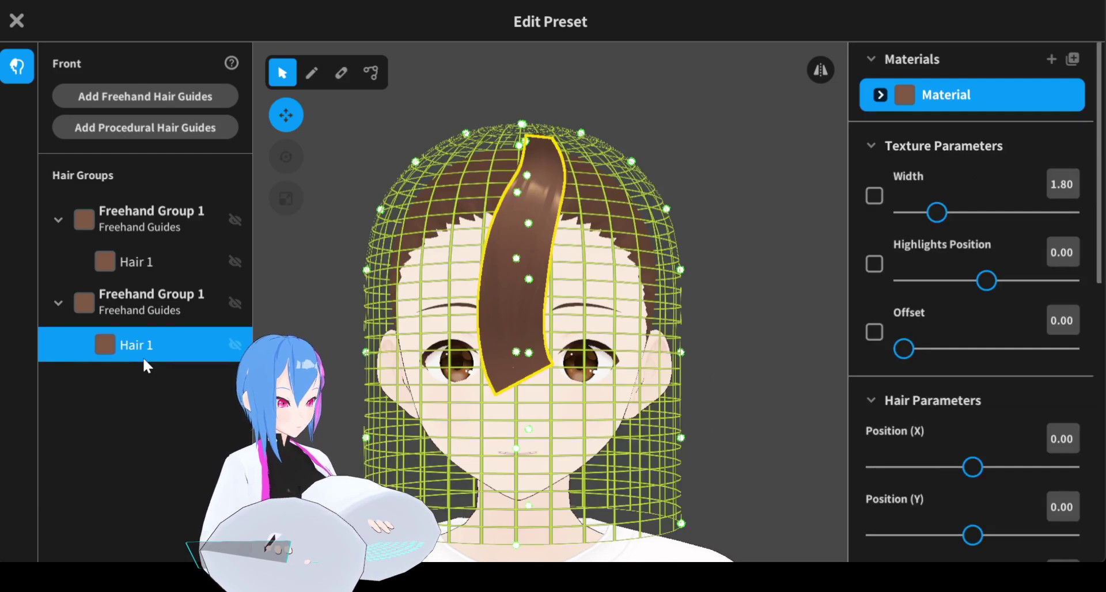
pyautogui.scroll(-10, 980, 392)
pyautogui.click(980, 393)
pyautogui.click(911, 467)
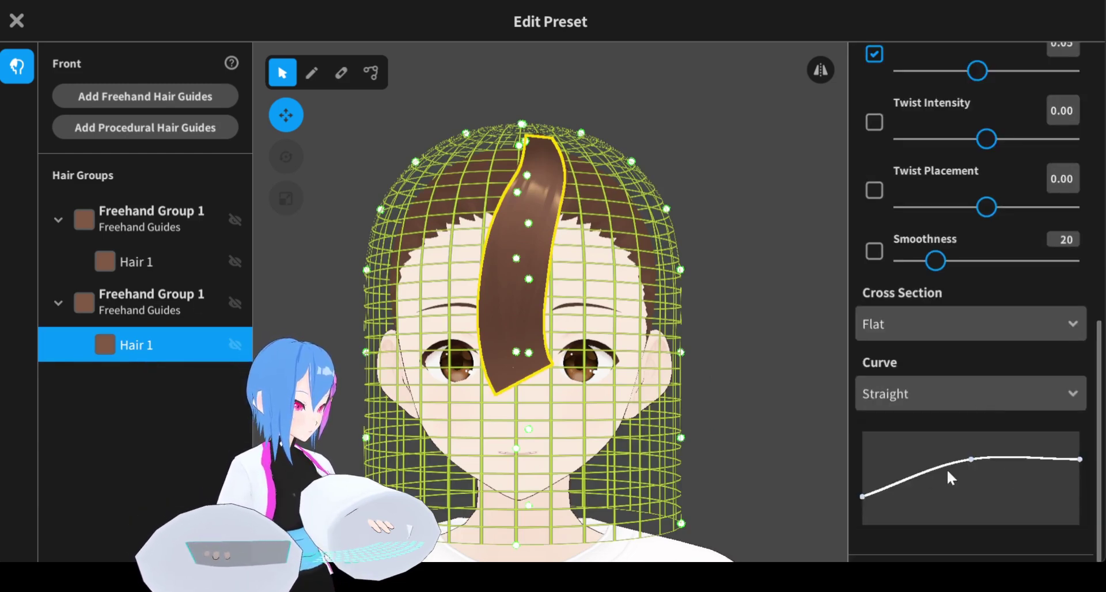
# - Reshape the duplicated strand's curve by lowering its end point so the tip tapers, and fine-tune the other points
pyautogui.moveTo(1077, 458); pyautogui.dragTo(1057, 542)
pyautogui.moveTo(973, 458); pyautogui.dragTo(976, 466)
pyautogui.moveTo(862, 497); pyautogui.dragTo(861, 494)
# - Move the duplicated hair group slightly back toward the head so its flat strand sits just behind the original
pyautogui.moveTo(790, 123); pyautogui.dragTo(719, 162, button='right')
pyautogui.click(184, 302)
pyautogui.moveTo(420, 109); pyautogui.dragTo(379, 100, button='right')
pyautogui.click(380, 100)
pyautogui.click(146, 296)
pyautogui.click(147, 299)
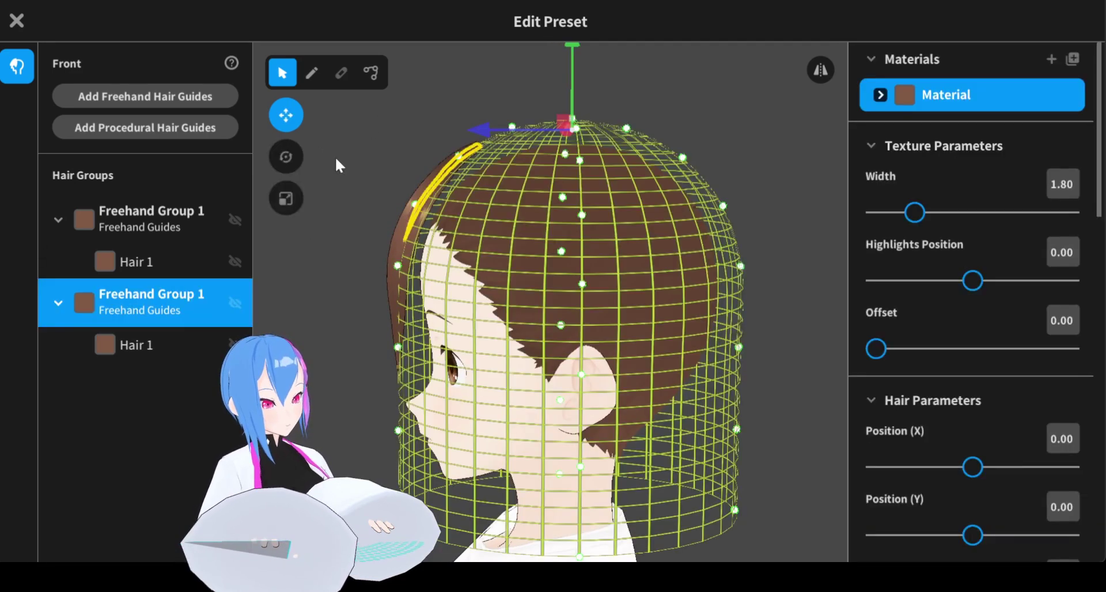
pyautogui.moveTo(479, 127); pyautogui.dragTo(496, 133)
pyautogui.moveTo(494, 130); pyautogui.dragTo(494, 129)
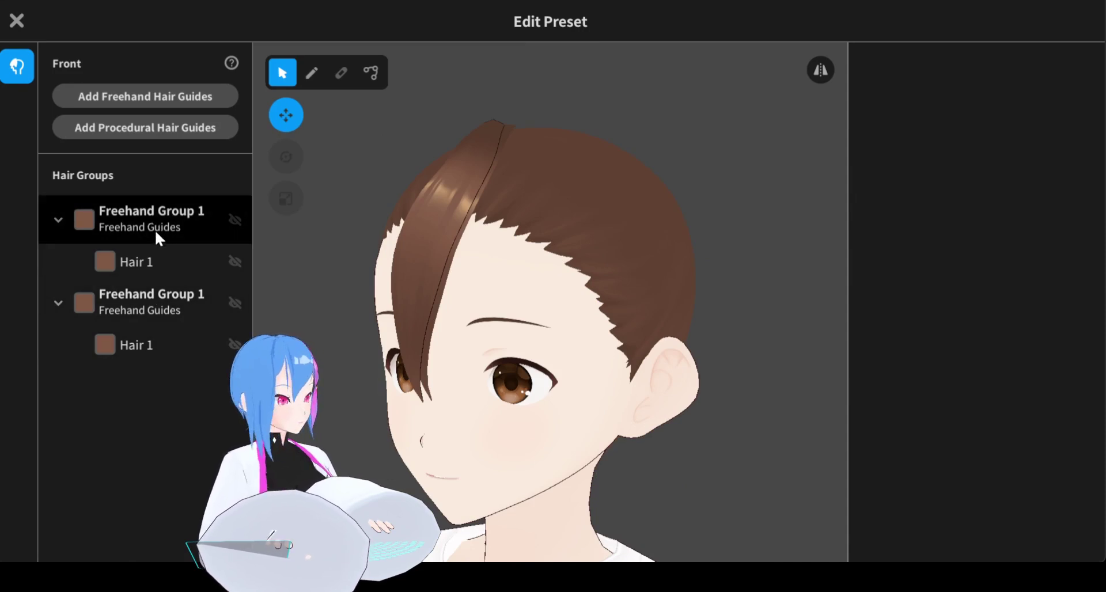
# - Duplicate the hair material and assign the second material to the second freehand group
pyautogui.click(180, 320)
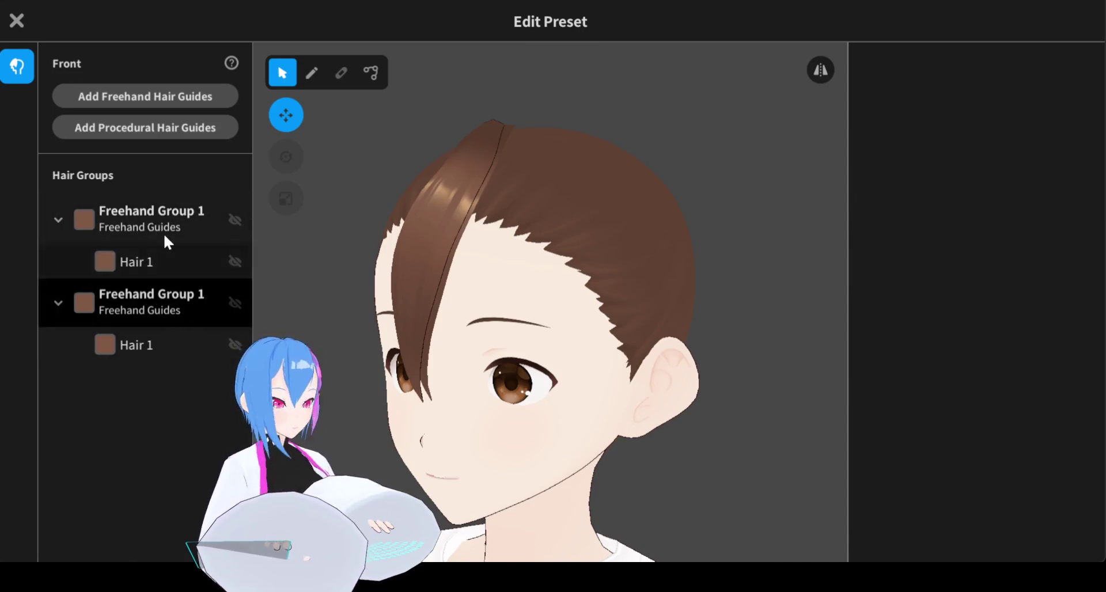
pyautogui.click(160, 226)
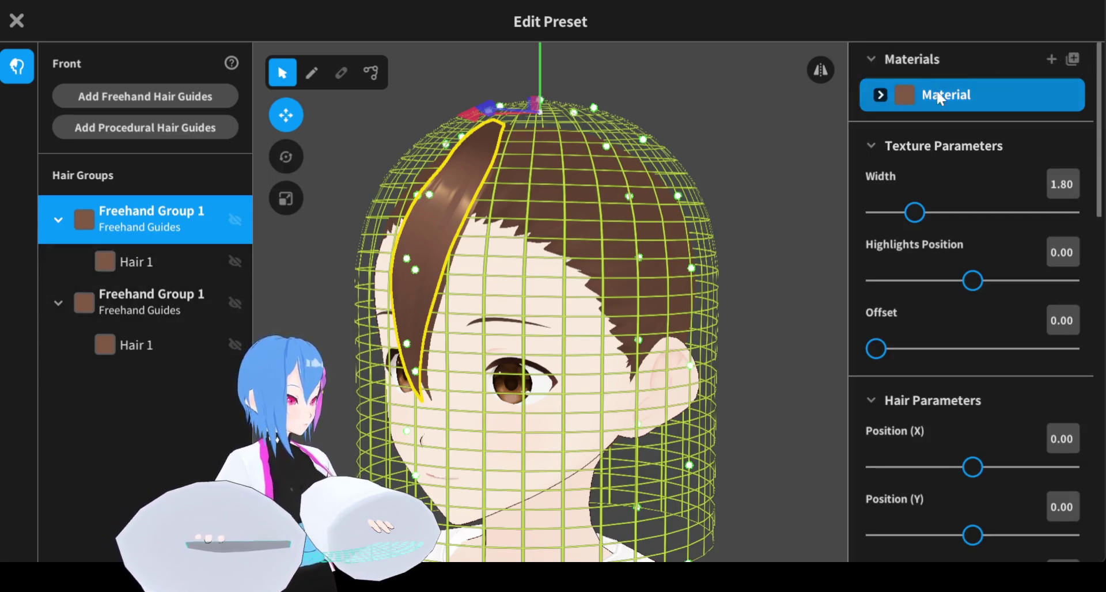
pyautogui.click(1076, 63)
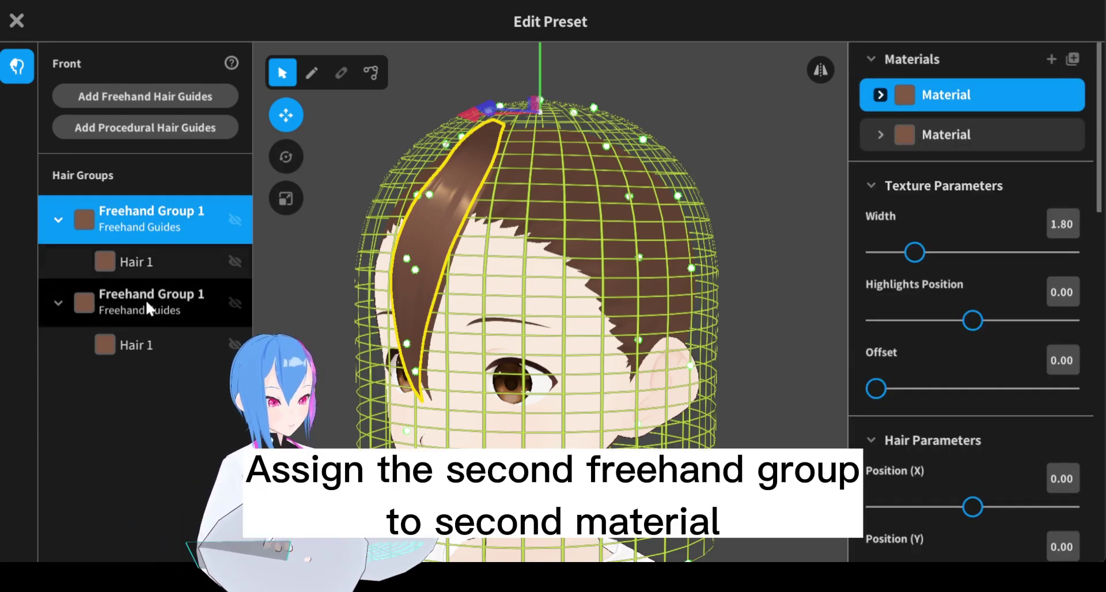
pyautogui.click(160, 314)
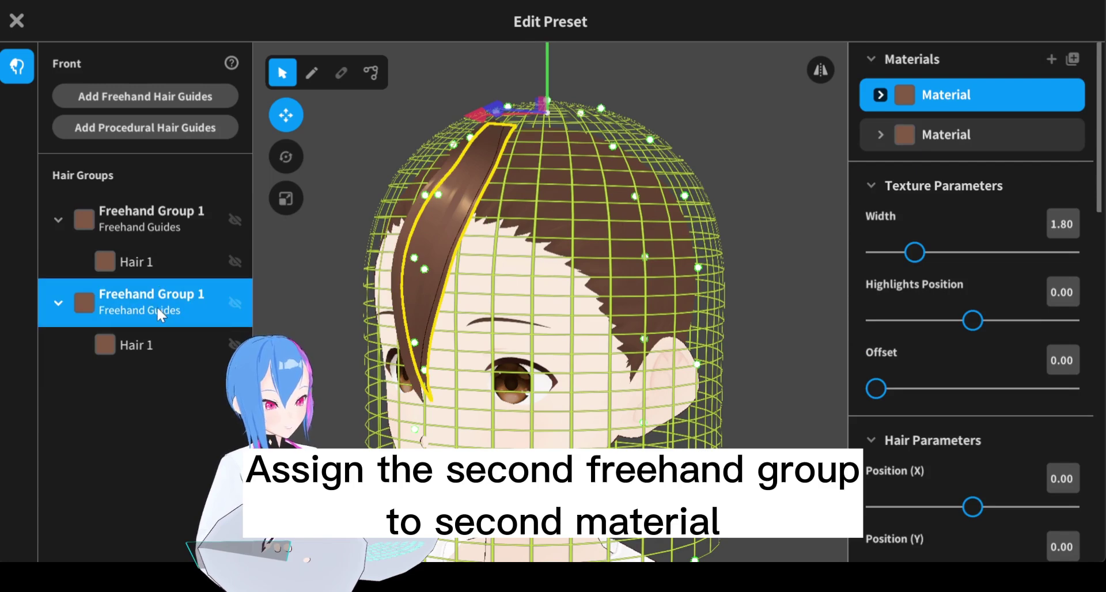
pyautogui.click(960, 135)
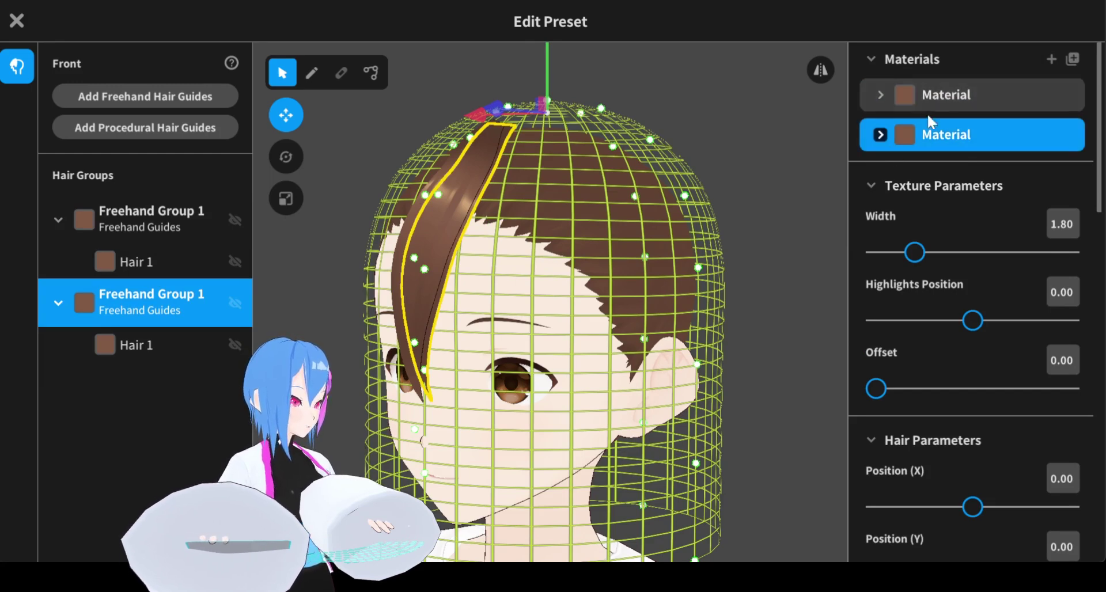
# - Disable the Main Color and Highlight Color options of the second material and set its main color to #1FE300
pyautogui.click(880, 133)
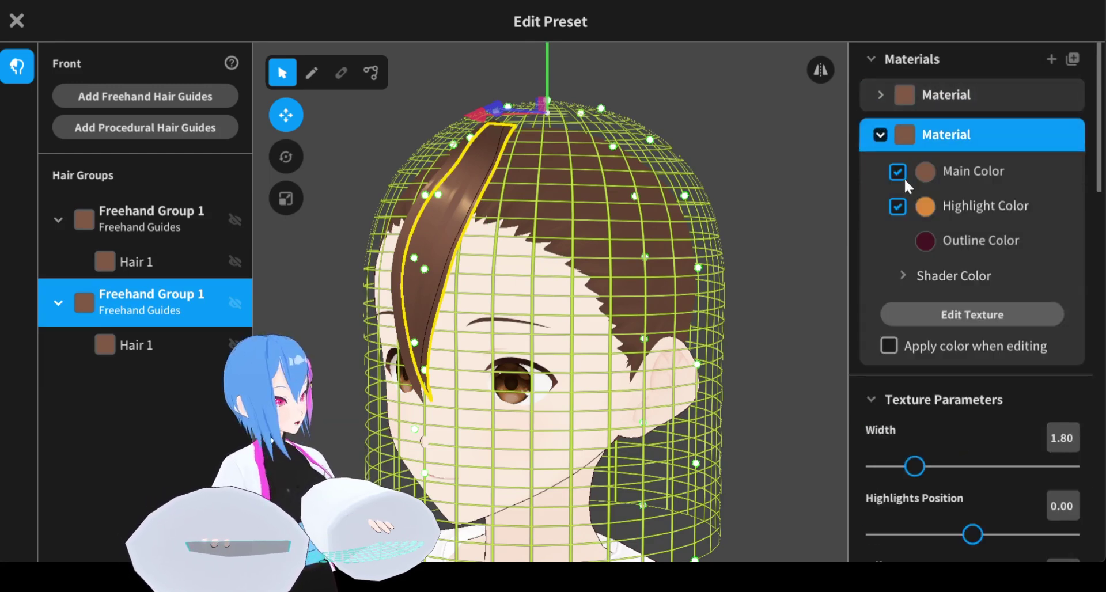
pyautogui.click(897, 173)
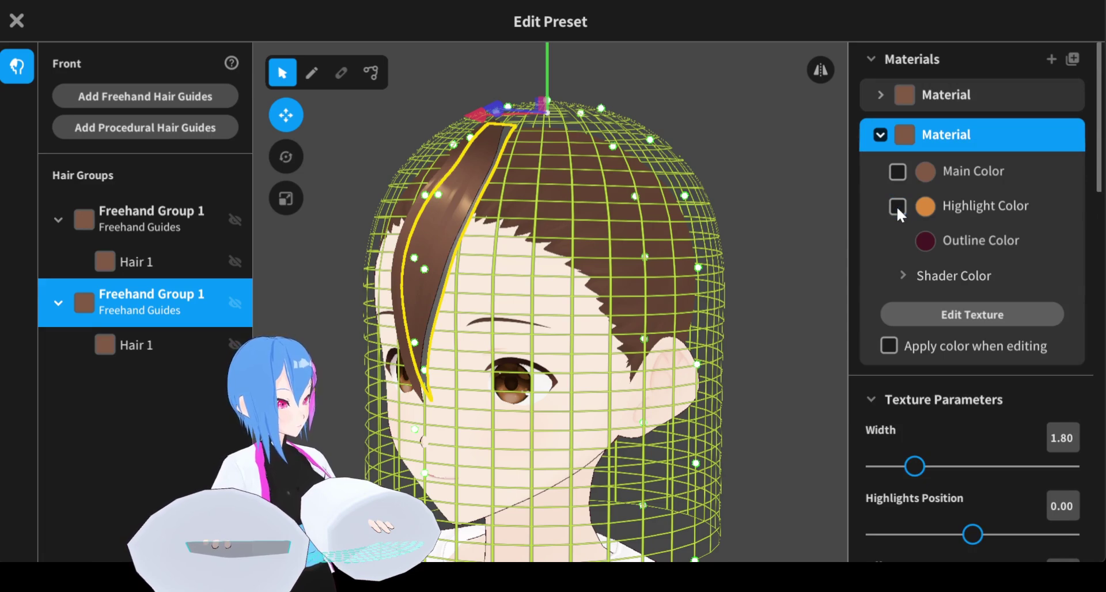
pyautogui.click(927, 173)
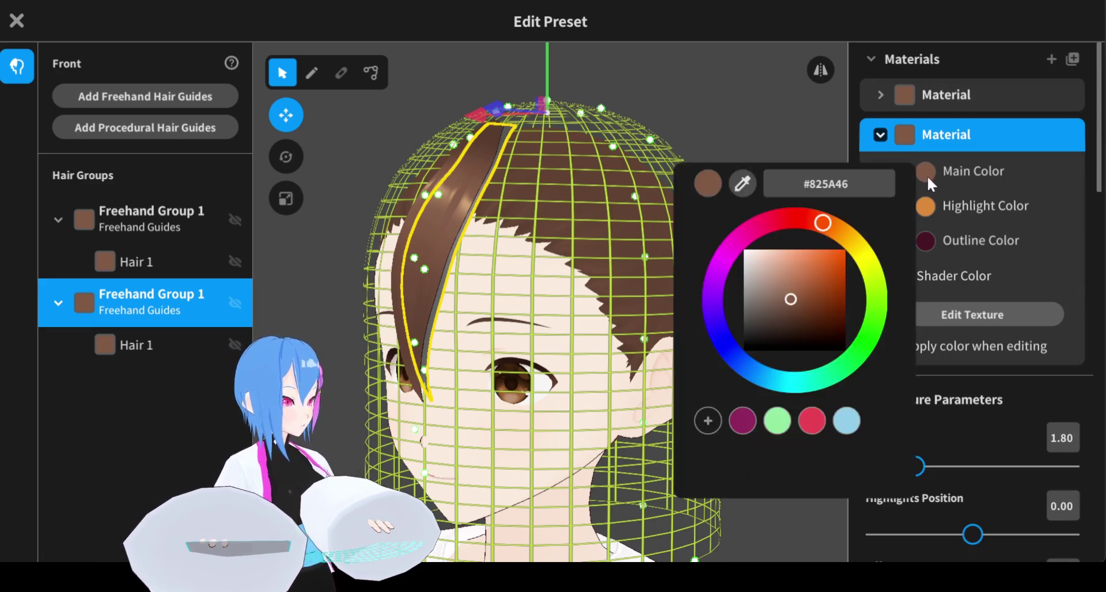
pyautogui.click(874, 283)
pyautogui.moveTo(832, 294); pyautogui.dragTo(838, 285)
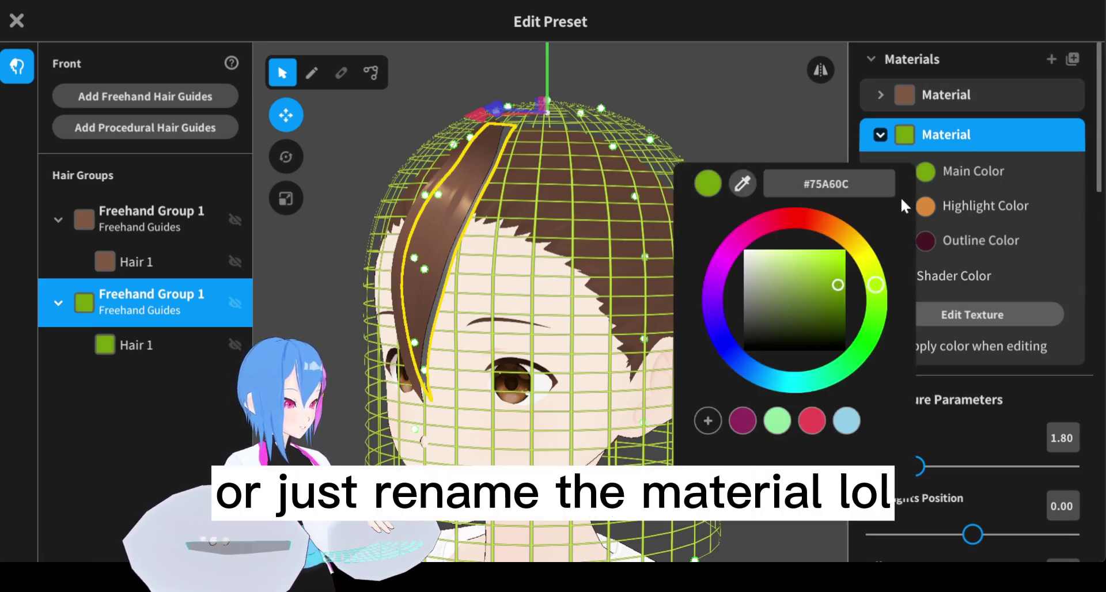
pyautogui.click(873, 332)
pyautogui.click(846, 260)
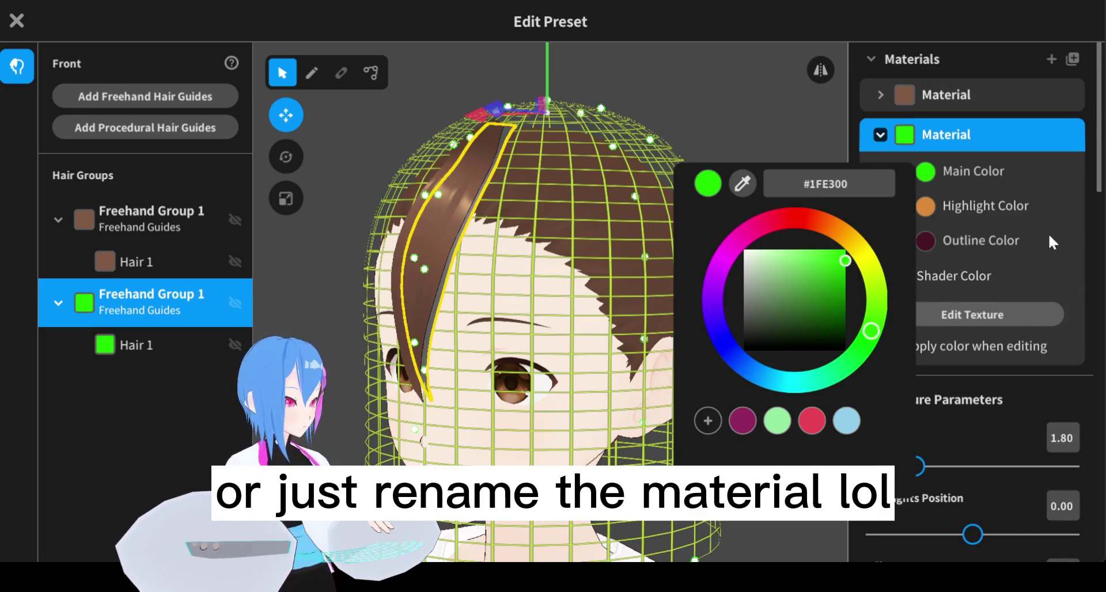
# - Open the second material's texture for editing and delete the Default Design layer under Highlights
pyautogui.click(880, 134)
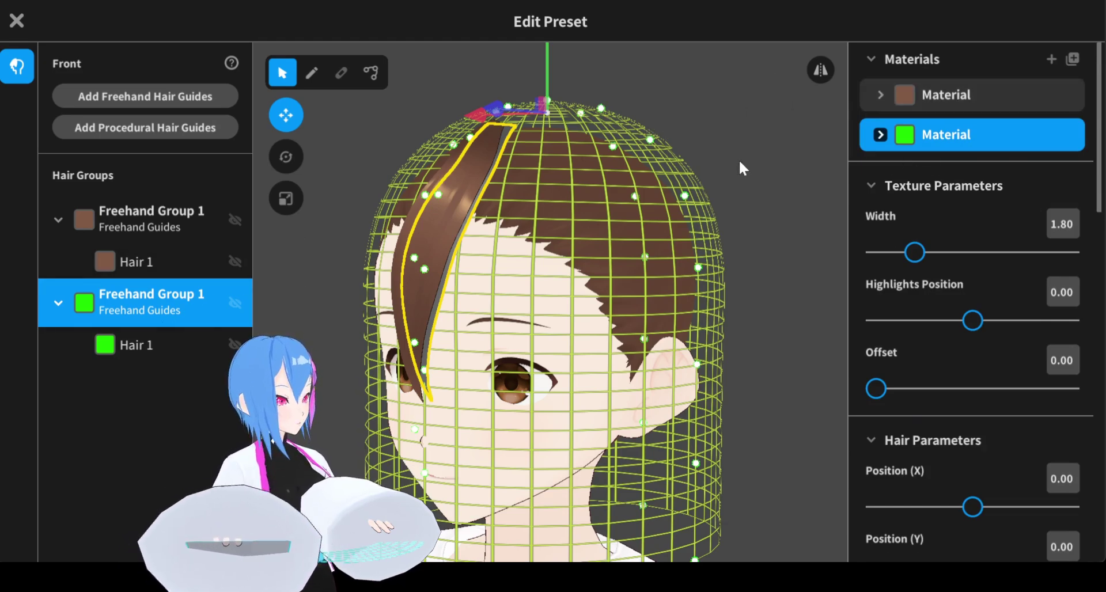
pyautogui.click(880, 136)
pyautogui.click(983, 317)
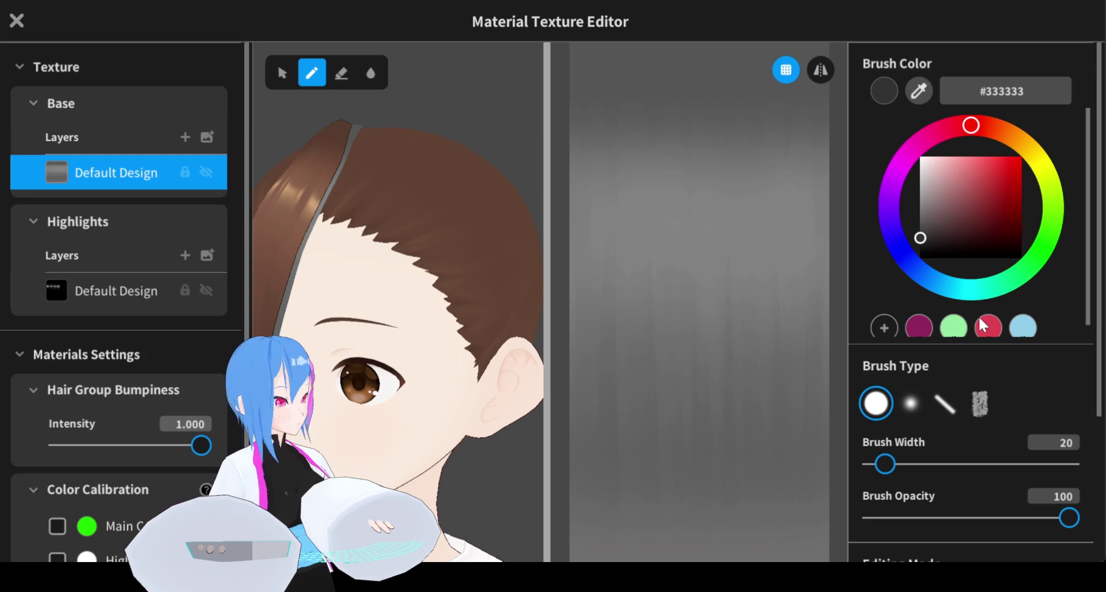
pyautogui.rightClick(119, 291)
pyautogui.click(165, 257)
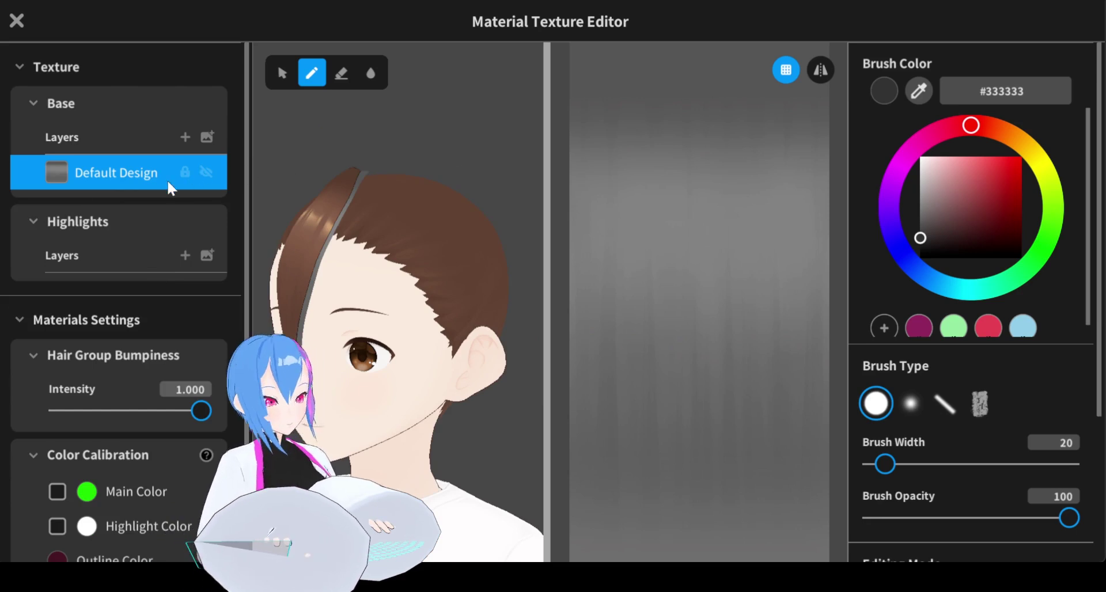
# - Sample the skin tone from the model's forehead as the brush color
pyautogui.click(919, 90)
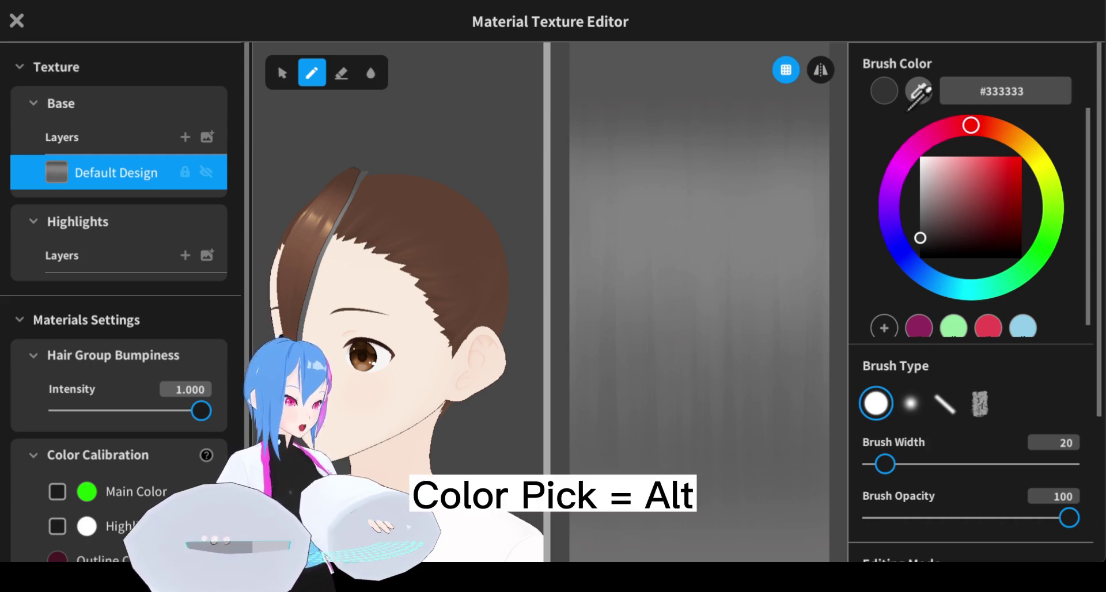
pyautogui.click(910, 109)
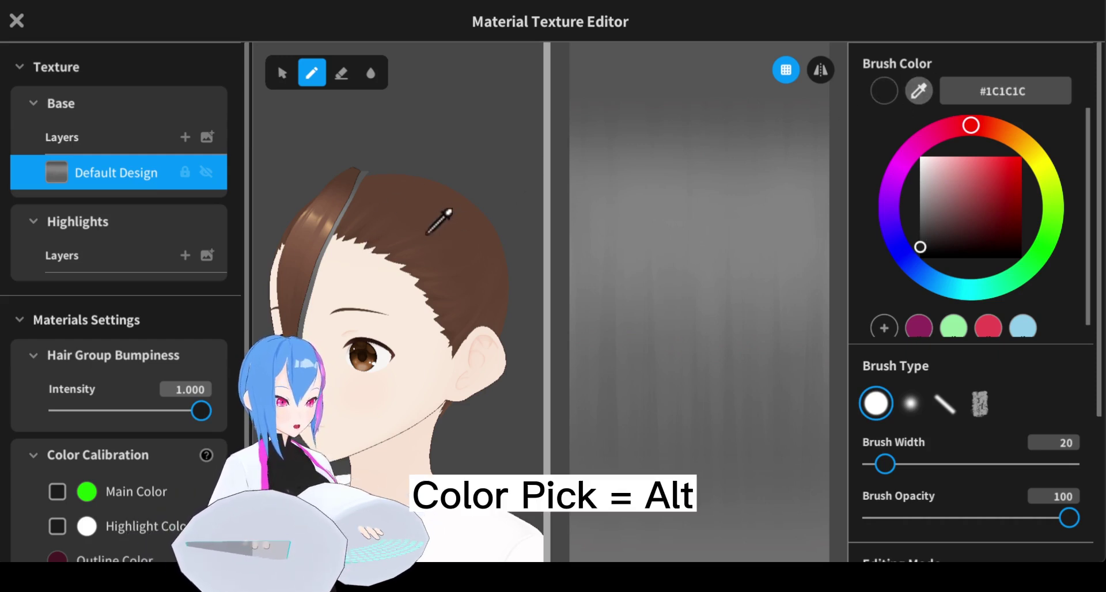
pyautogui.click(355, 285)
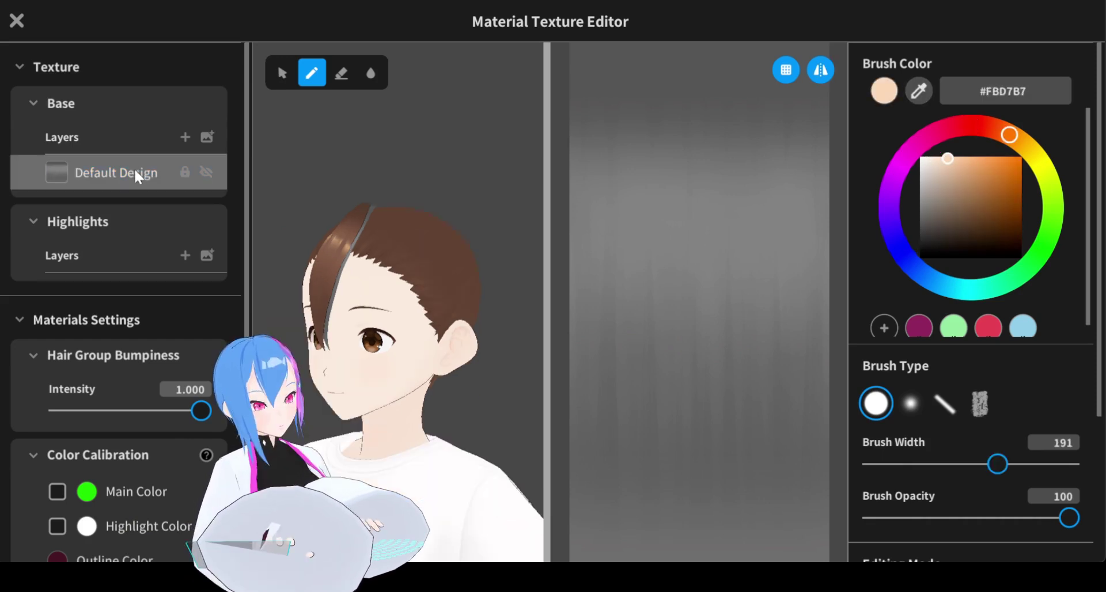
# - Delete the Default Design layer under Base and add a new empty layer in its place
pyautogui.rightClick(133, 168)
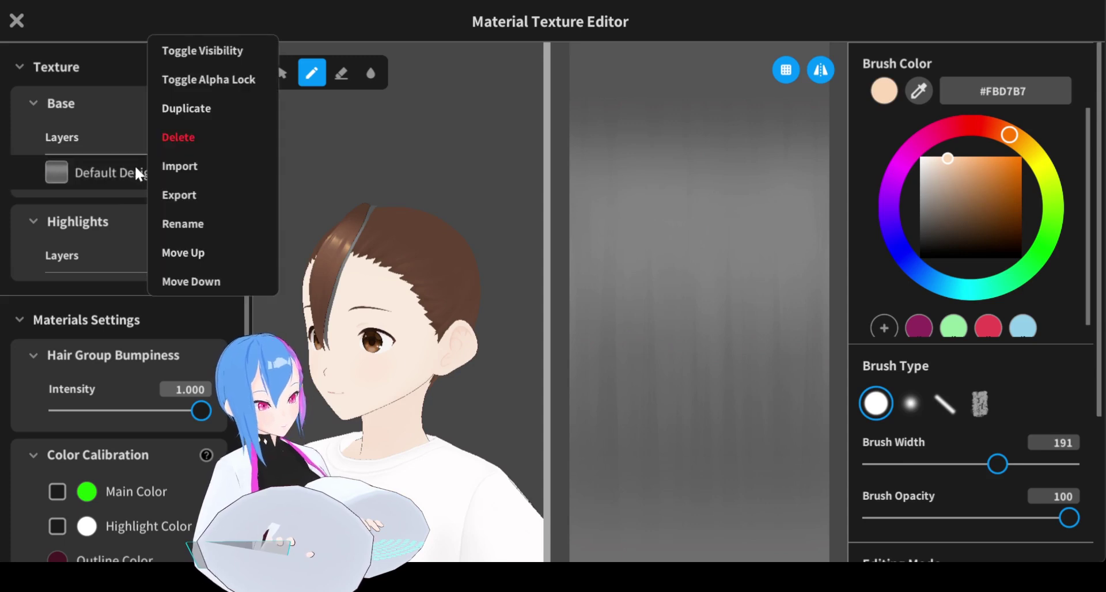
pyautogui.click(177, 136)
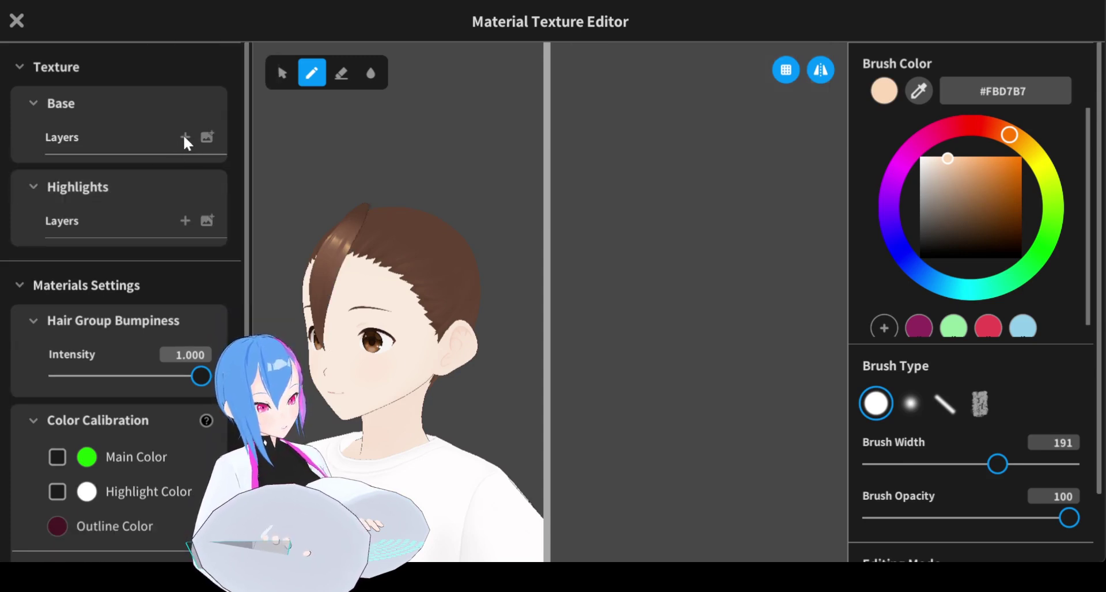
pyautogui.click(183, 135)
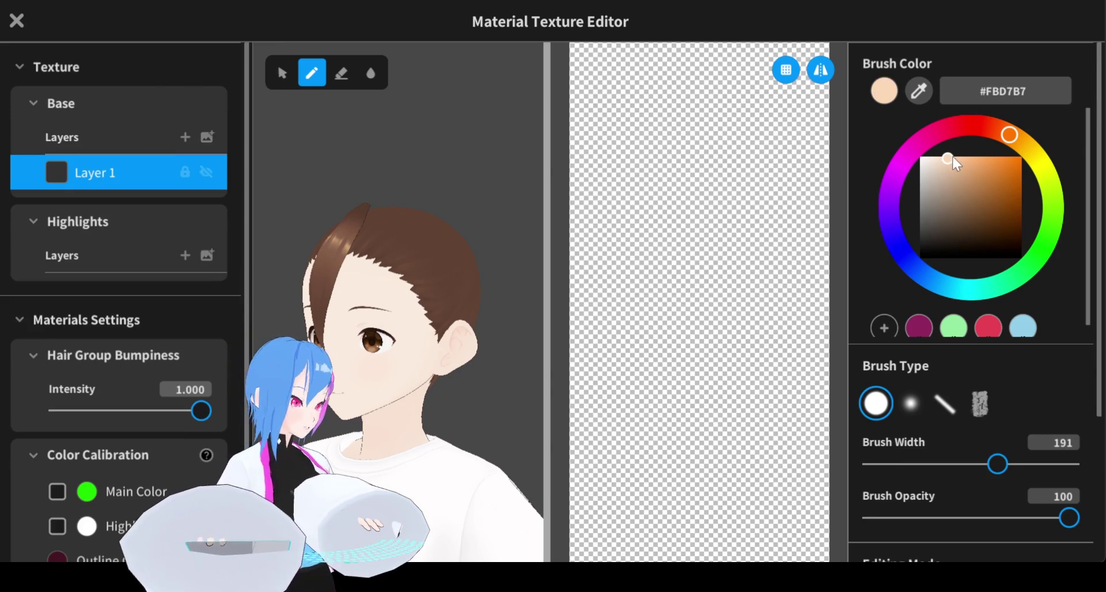
# - Set the brush color to #FFD7B4, darker than the skin tone, and paint the entire new base layer with it
pyautogui.moveTo(946, 162)
pyautogui.mouseDown()
pyautogui.moveTo(932, 158)
pyautogui.moveTo(951, 157)
pyautogui.mouseUp()
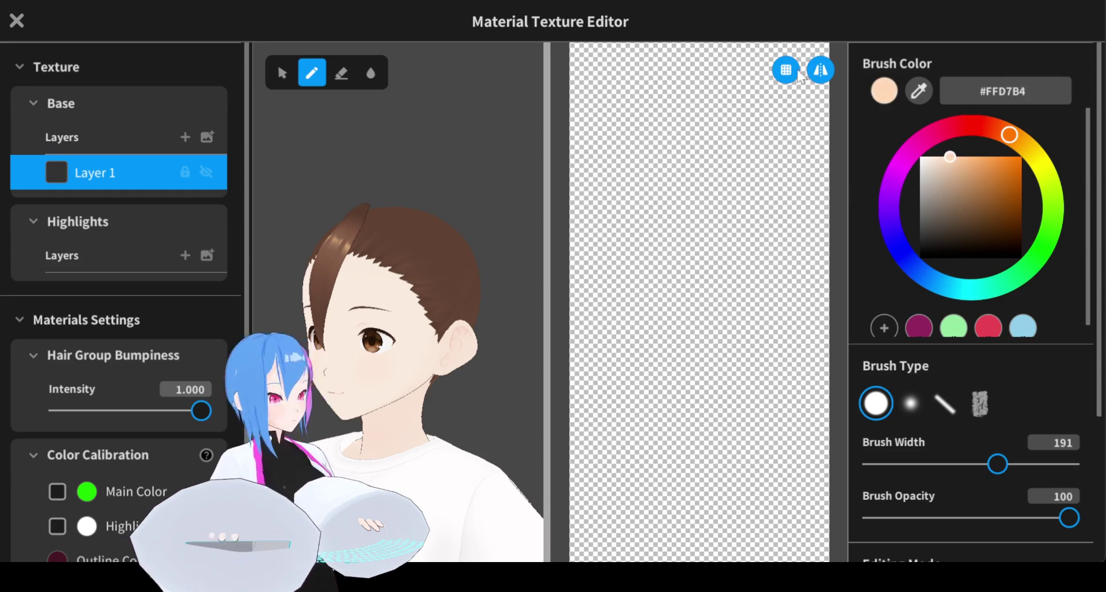
pyautogui.moveTo(634, 140)
pyautogui.mouseDown()
pyautogui.moveTo(649, 279)
pyautogui.moveTo(673, 344)
pyautogui.moveTo(613, 289)
pyautogui.moveTo(667, 333)
pyautogui.moveTo(652, 308)
pyautogui.moveTo(640, 219)
pyautogui.mouseUp()
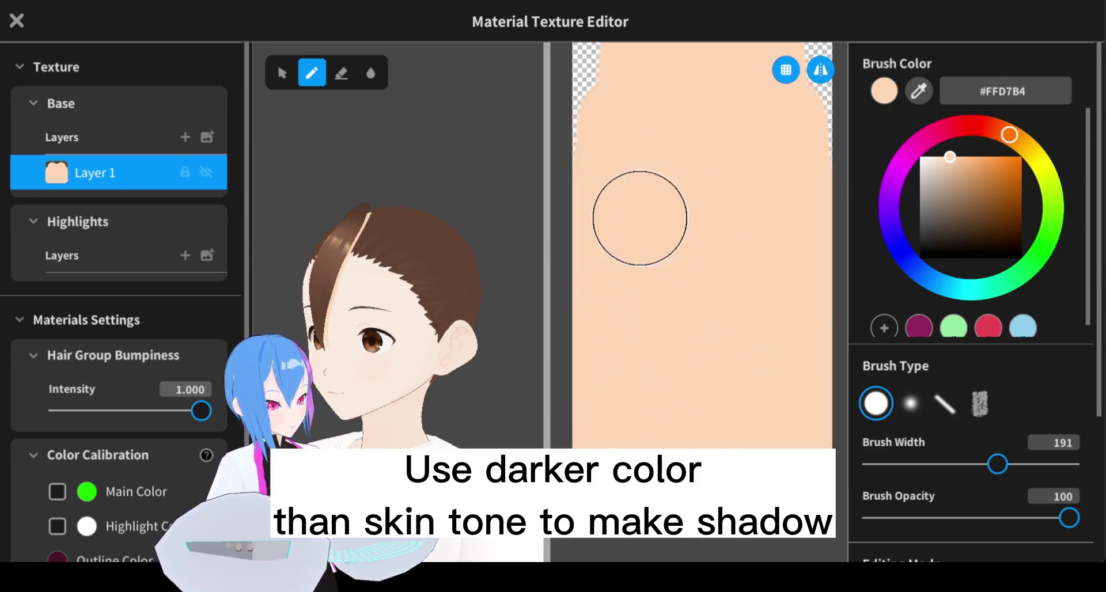
pyautogui.moveTo(625, 121); pyautogui.dragTo(645, 264, button='middle')
pyautogui.moveTo(644, 262); pyautogui.dragTo(752, 151)
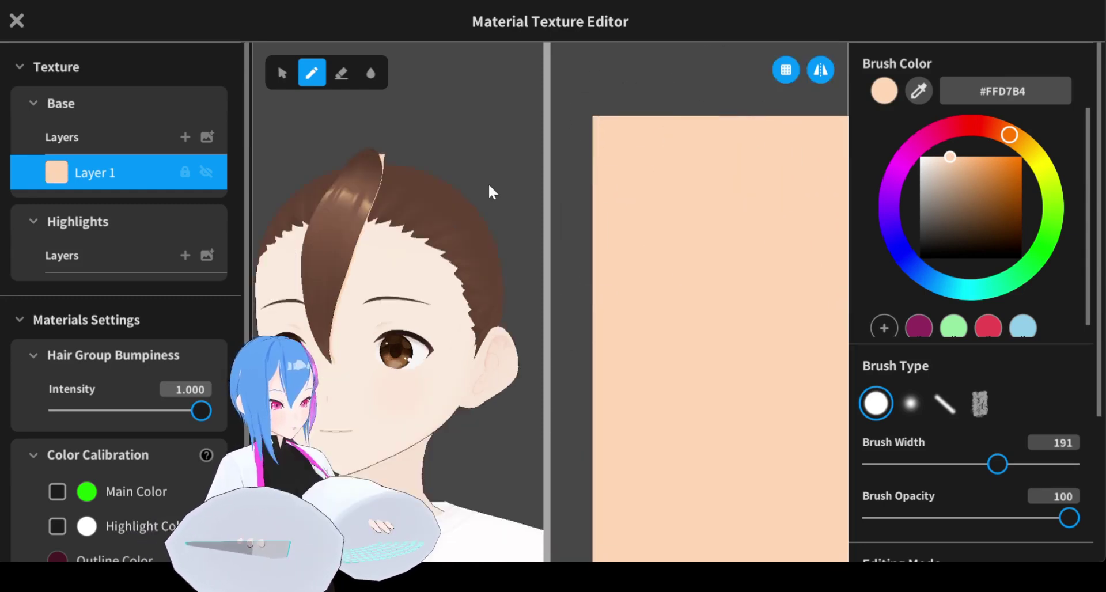
# - Sample the forehead's skin tone #FAEBDE as the brush color and add two new layers above the painted base layer
pyautogui.scroll(3, 462, 207)
pyautogui.moveTo(461, 208); pyautogui.dragTo(461, 209, button='right')
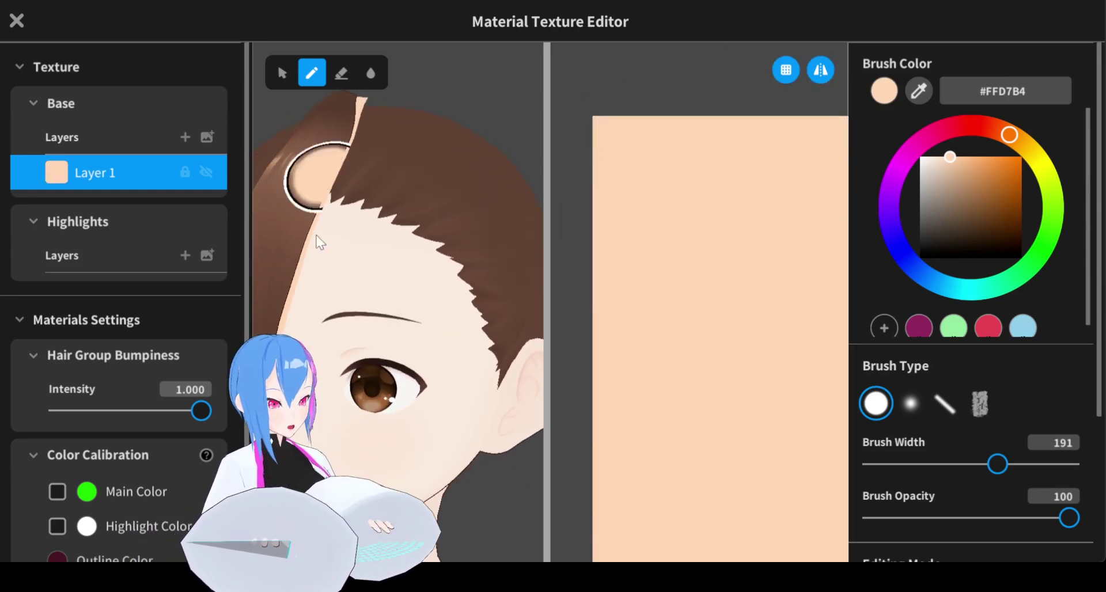
pyautogui.scroll(-2, 435, 234)
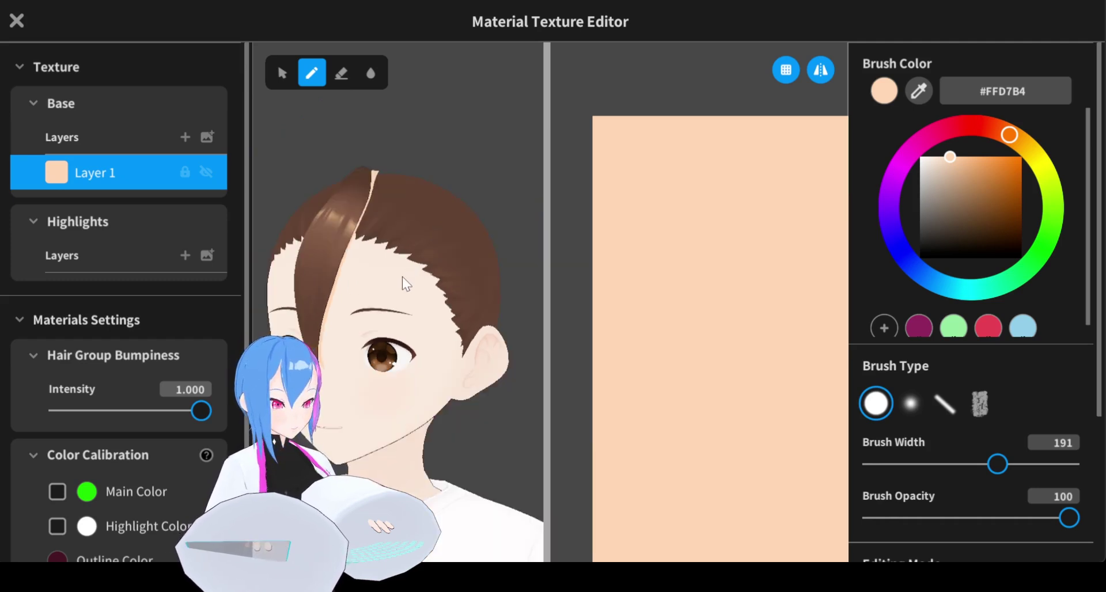
pyautogui.press('alt')
pyautogui.keyDown('alt'); pyautogui.click(379, 280); pyautogui.keyUp('alt')
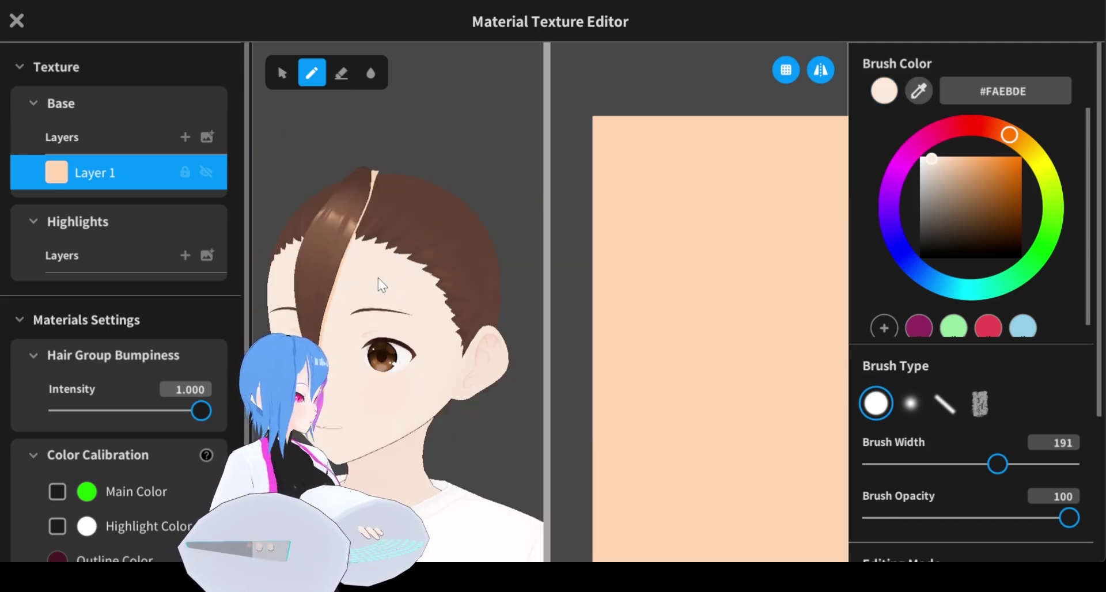
pyautogui.click(185, 138)
pyautogui.click(185, 137)
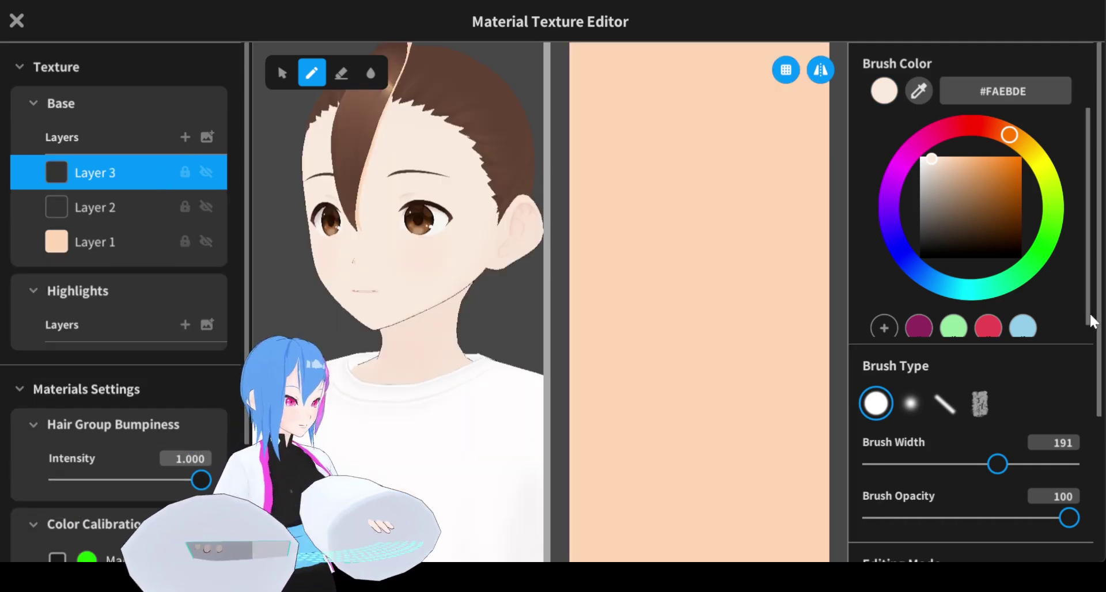
# - Choose the soft airbrush and set its opacity to 14 and its width to 252
pyautogui.scroll(-5, 1103, 410)
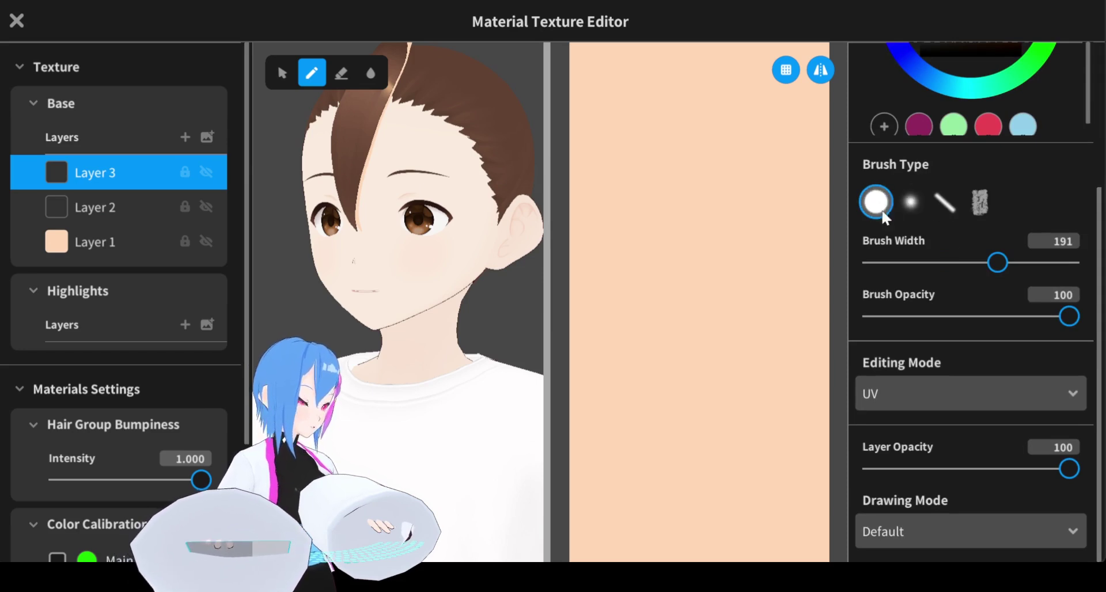
pyautogui.click(907, 202)
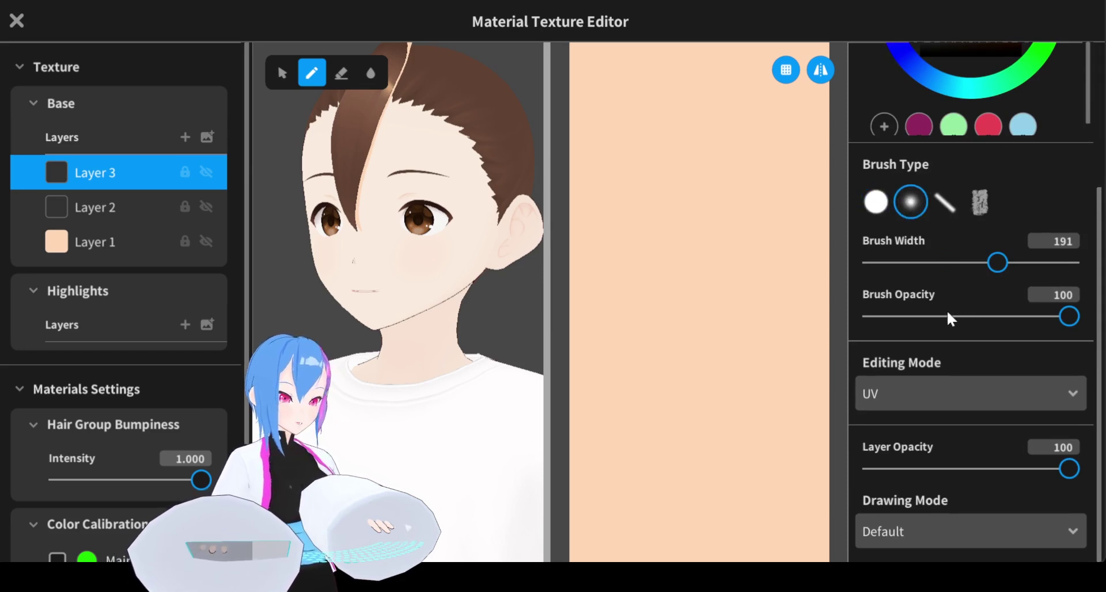
pyautogui.click(913, 315)
pyautogui.moveTo(912, 306); pyautogui.dragTo(901, 303)
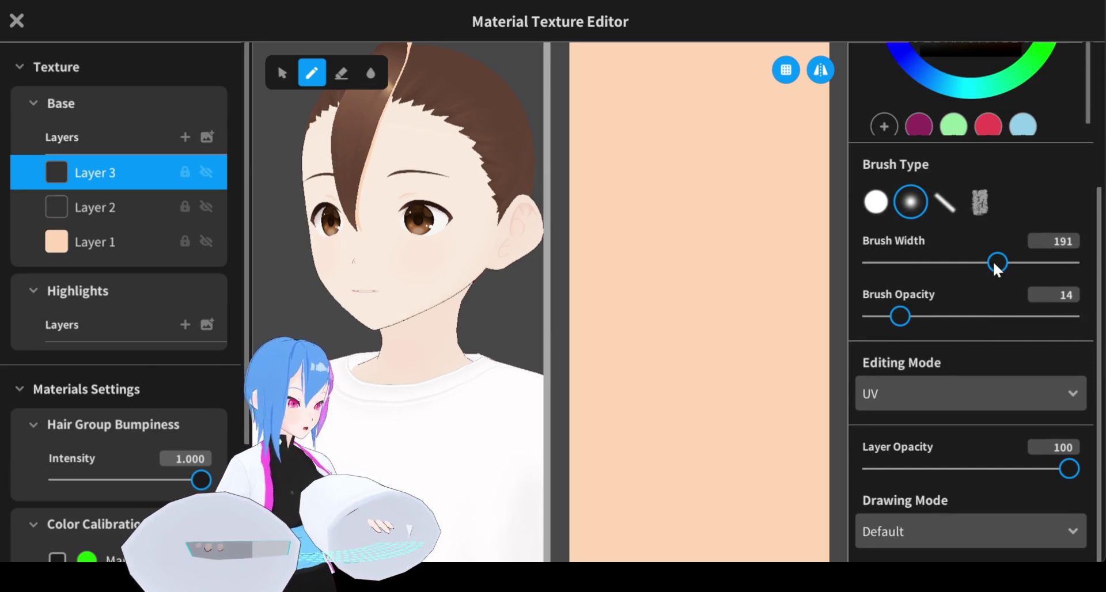
pyautogui.moveTo(995, 265); pyautogui.dragTo(1035, 277)
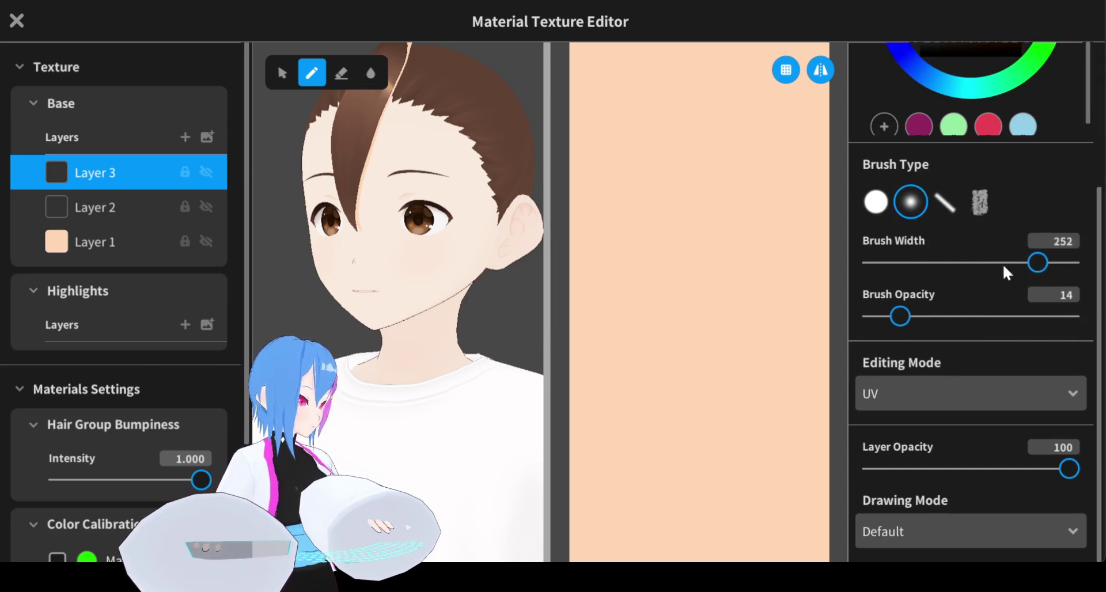
# - Airbrush the skin tone over the lower part of the topmost layer so the shadow color fades softly toward the tip
pyautogui.moveTo(656, 396); pyautogui.dragTo(668, 265, button='middle')
pyautogui.moveTo(596, 337)
pyautogui.mouseDown()
pyautogui.moveTo(658, 368)
pyautogui.moveTo(599, 363)
pyautogui.moveTo(731, 401)
pyautogui.mouseUp()
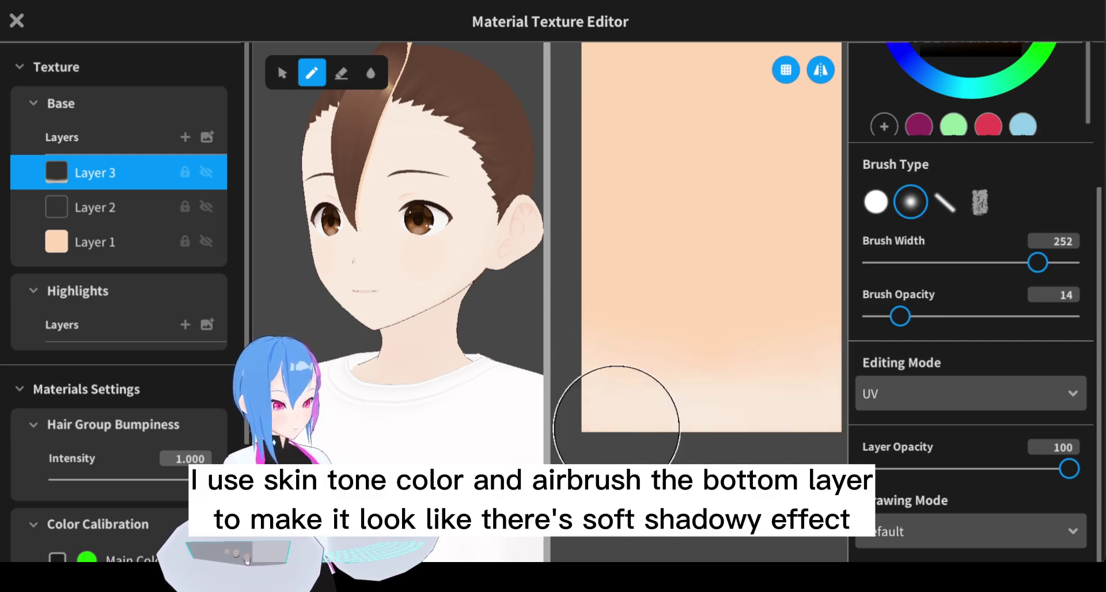
pyautogui.moveTo(617, 430)
pyautogui.mouseDown()
pyautogui.moveTo(755, 371)
pyautogui.moveTo(746, 418)
pyautogui.moveTo(581, 388)
pyautogui.mouseUp()
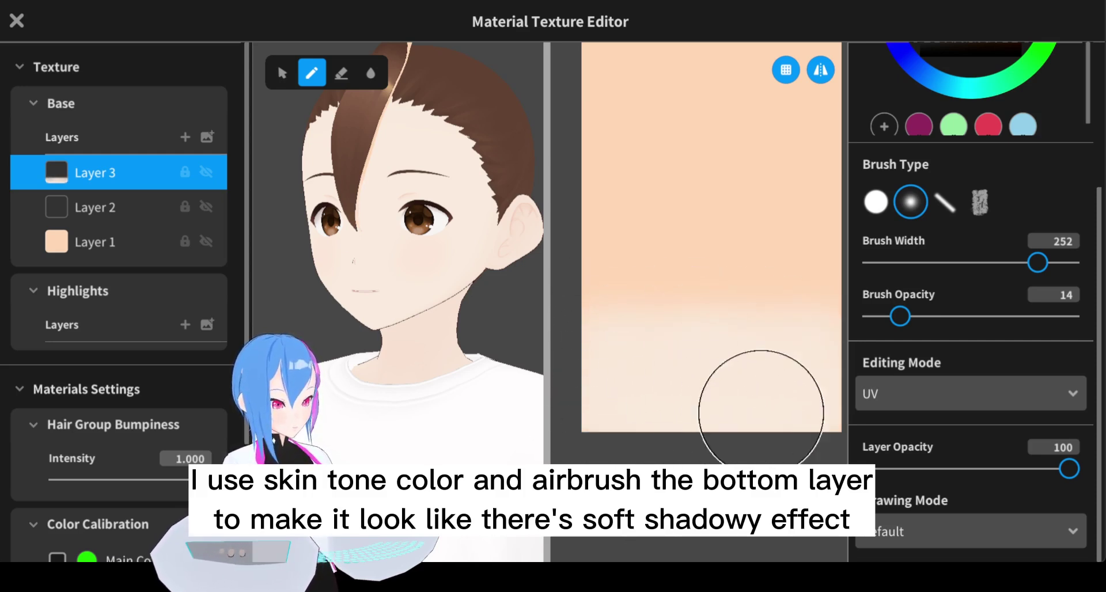
pyautogui.moveTo(761, 408); pyautogui.dragTo(672, 403)
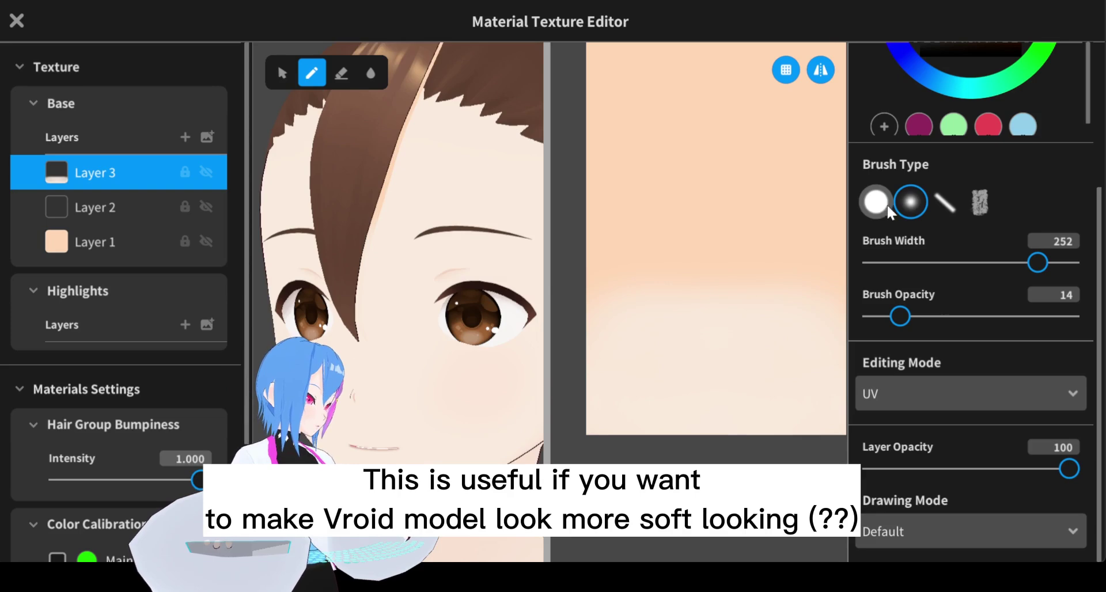
pyautogui.moveTo(664, 253)
pyautogui.mouseDown()
pyautogui.moveTo(603, 288)
pyautogui.moveTo(679, 408)
pyautogui.moveTo(599, 275)
pyautogui.mouseUp()
pyautogui.moveTo(468, 138)
pyautogui.mouseDown(button='right')
pyautogui.moveTo(479, 140)
pyautogui.moveTo(445, 171)
pyautogui.mouseUp(button='right')
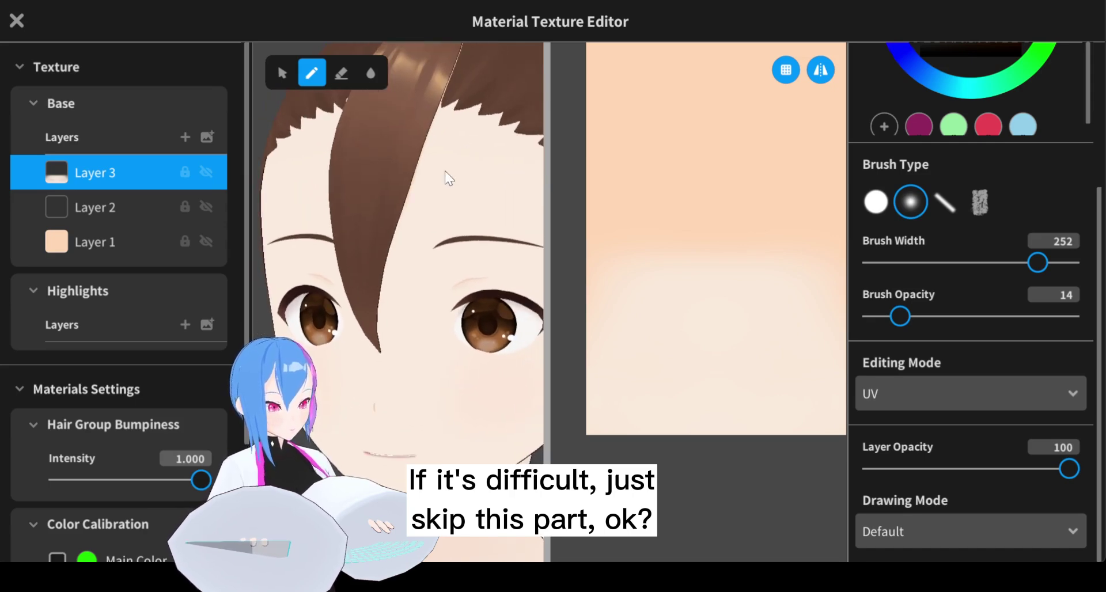
pyautogui.scroll(-5, 455, 196)
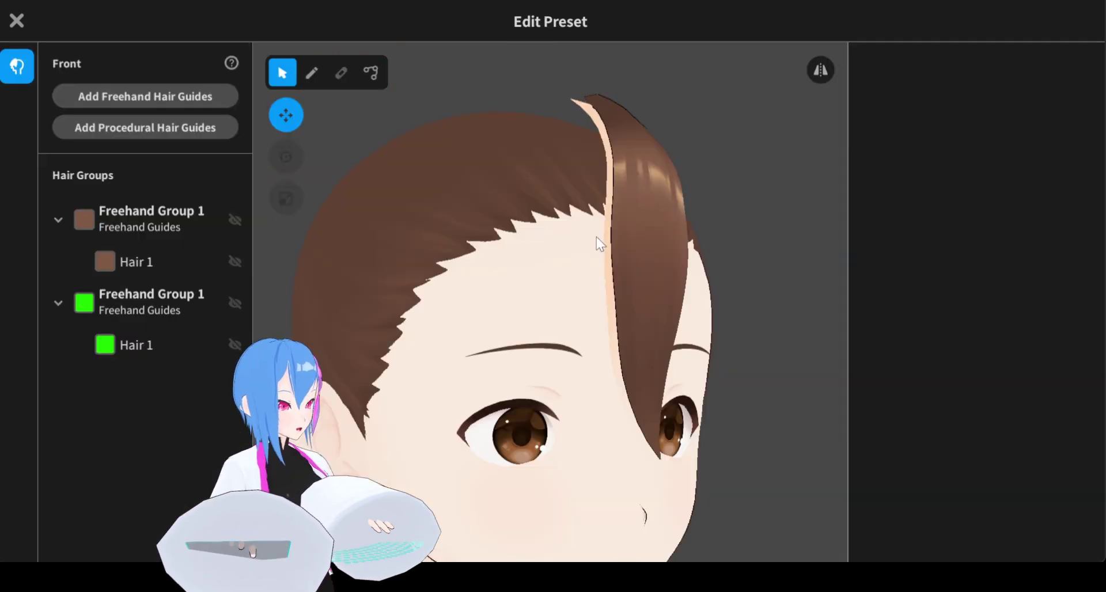
pyautogui.moveTo(596, 237); pyautogui.dragTo(570, 270, button='right')
# - Narrow the shadow strand's root by lowering its curve's start point, and move its root control point forward under the original strand
pyautogui.scroll(3, 632, 261)
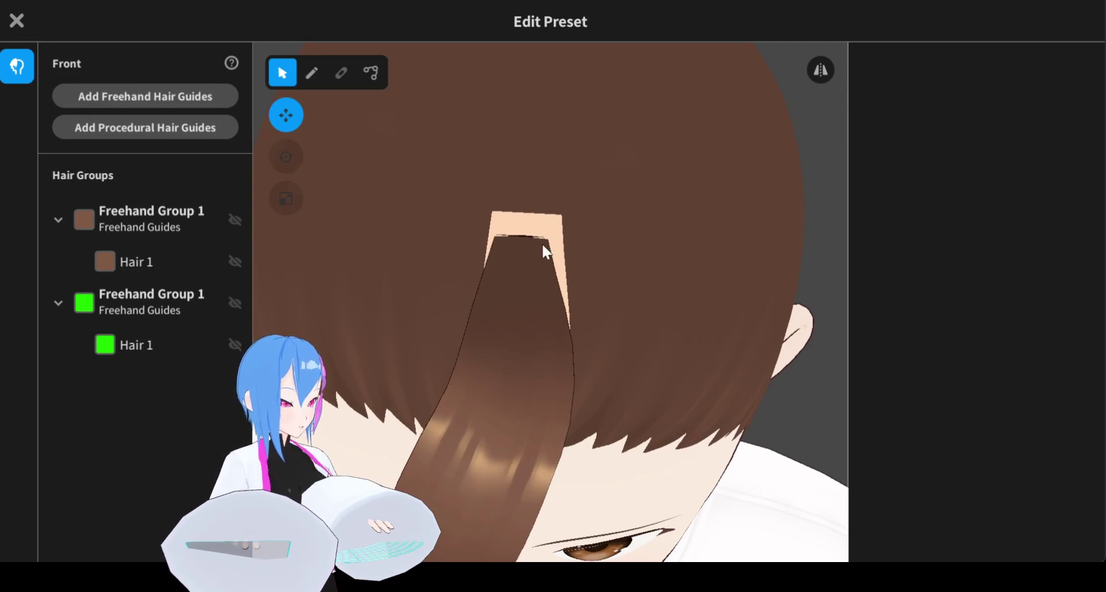
pyautogui.scroll(-3, 594, 250)
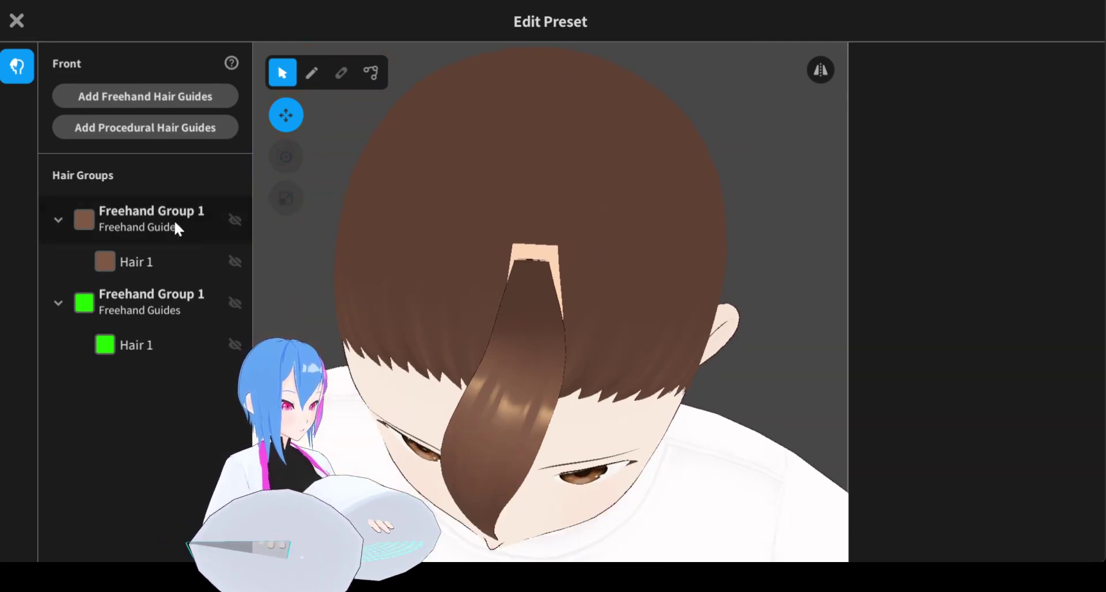
pyautogui.click(167, 301)
pyautogui.scroll(-15, 1105, 155)
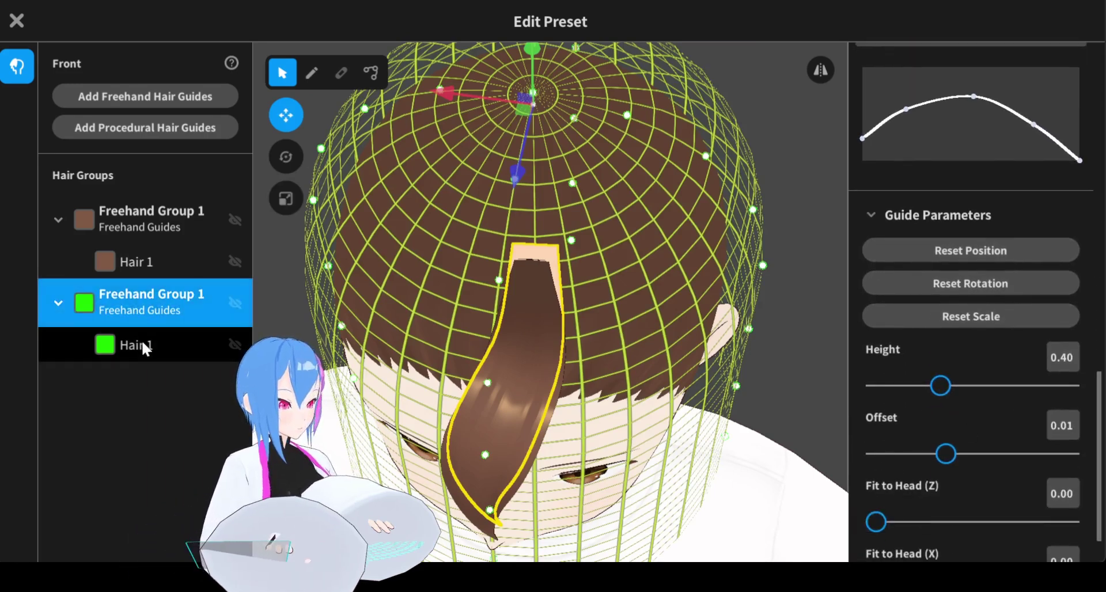
pyautogui.click(172, 345)
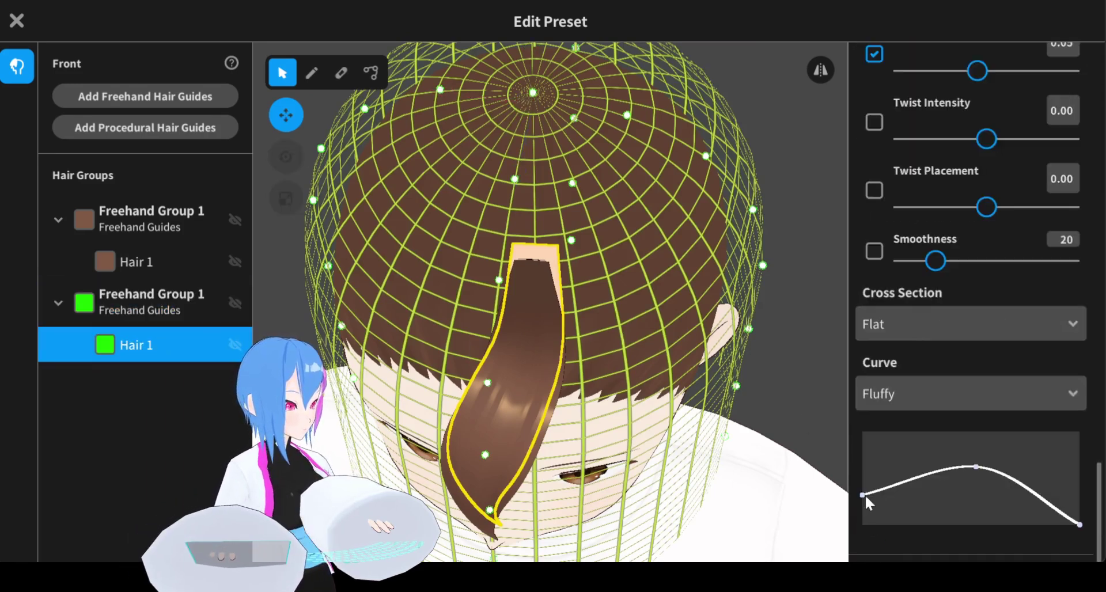
pyautogui.moveTo(862, 496); pyautogui.dragTo(862, 499)
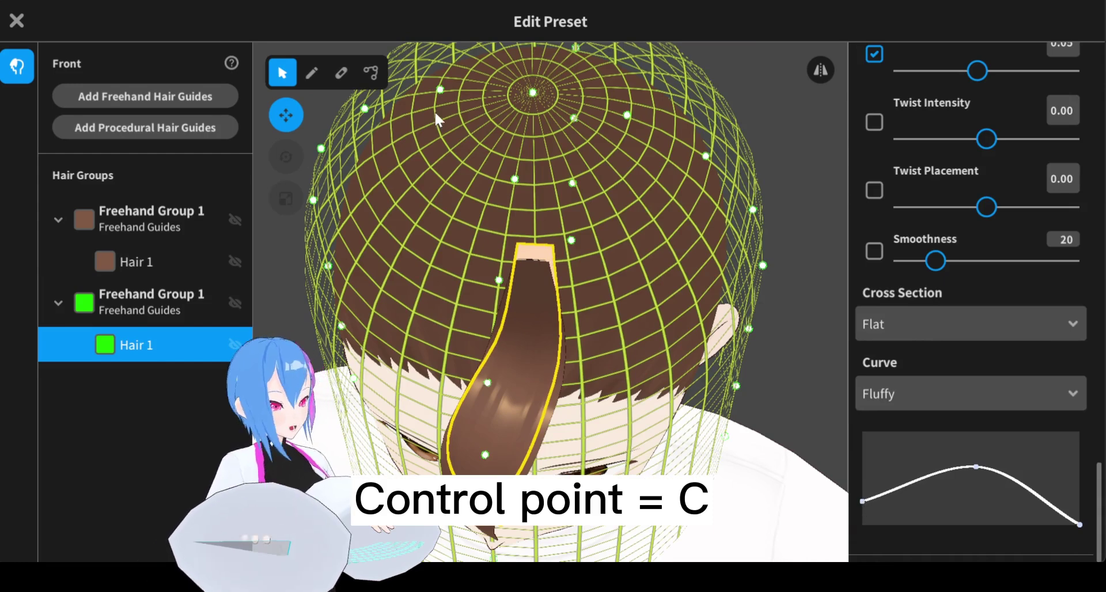
pyautogui.click(371, 72)
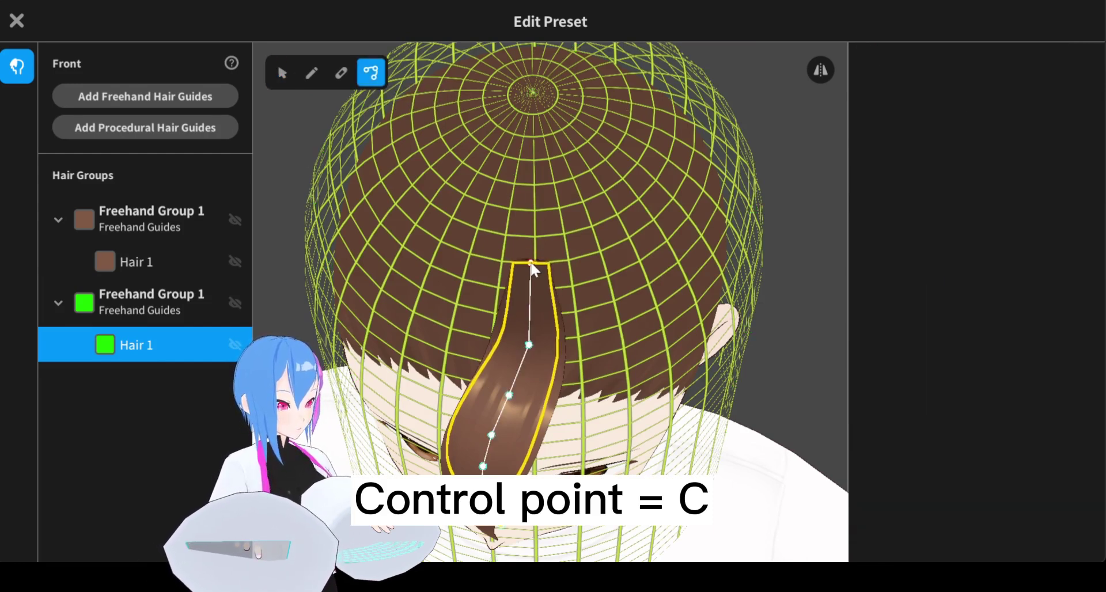
pyautogui.click(282, 73)
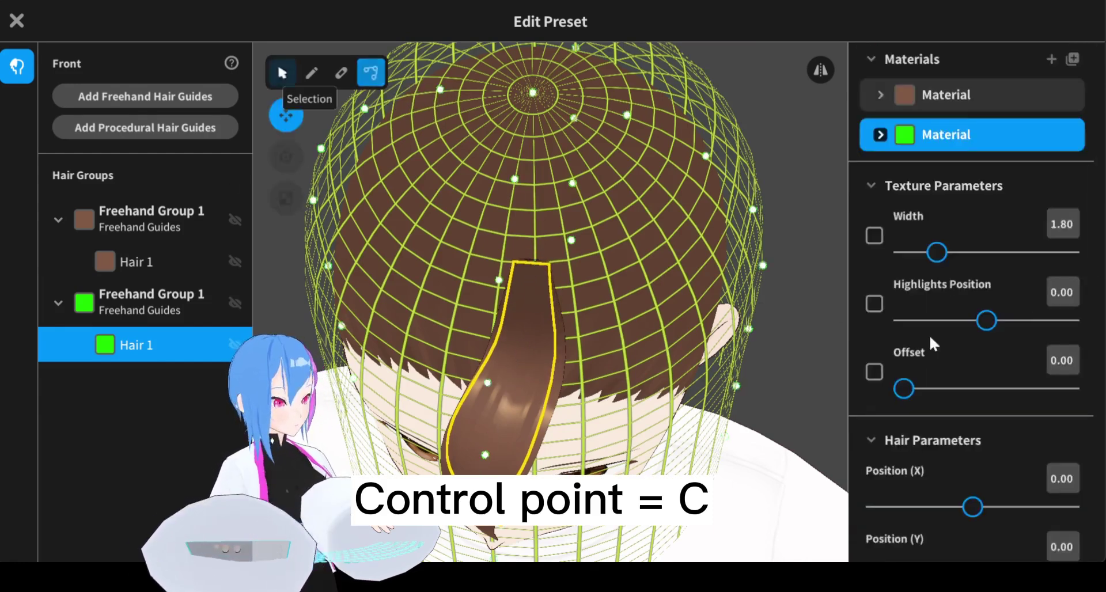
# - Widen the shadow strand's upper section with an extra curve point near the root, and slightly adjust its second control point
pyautogui.scroll(-5, 932, 346)
pyautogui.moveTo(974, 471); pyautogui.dragTo(902, 471)
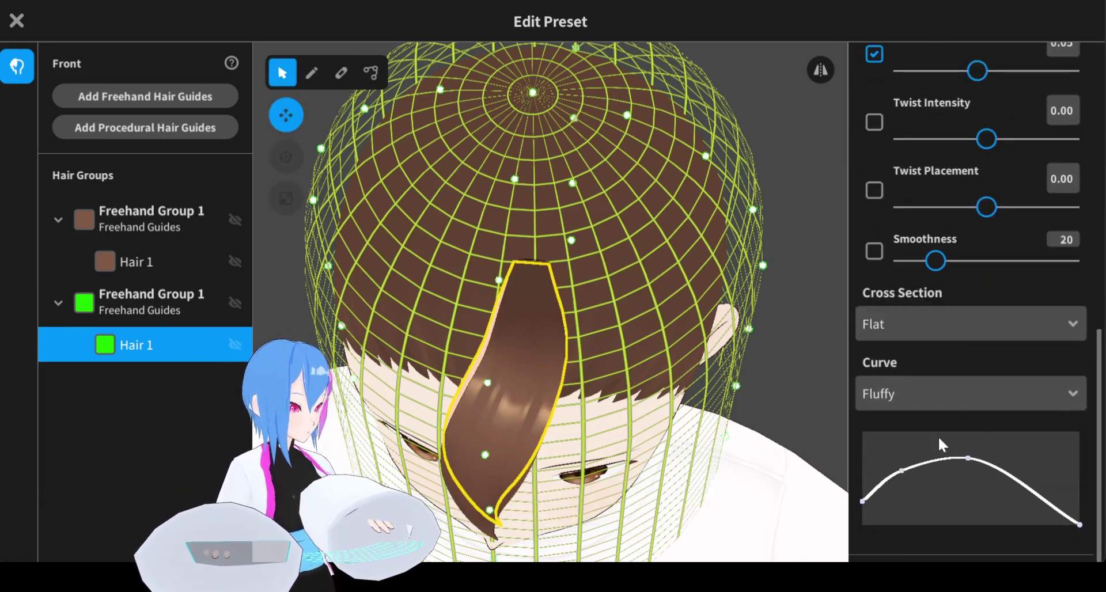
pyautogui.click(371, 73)
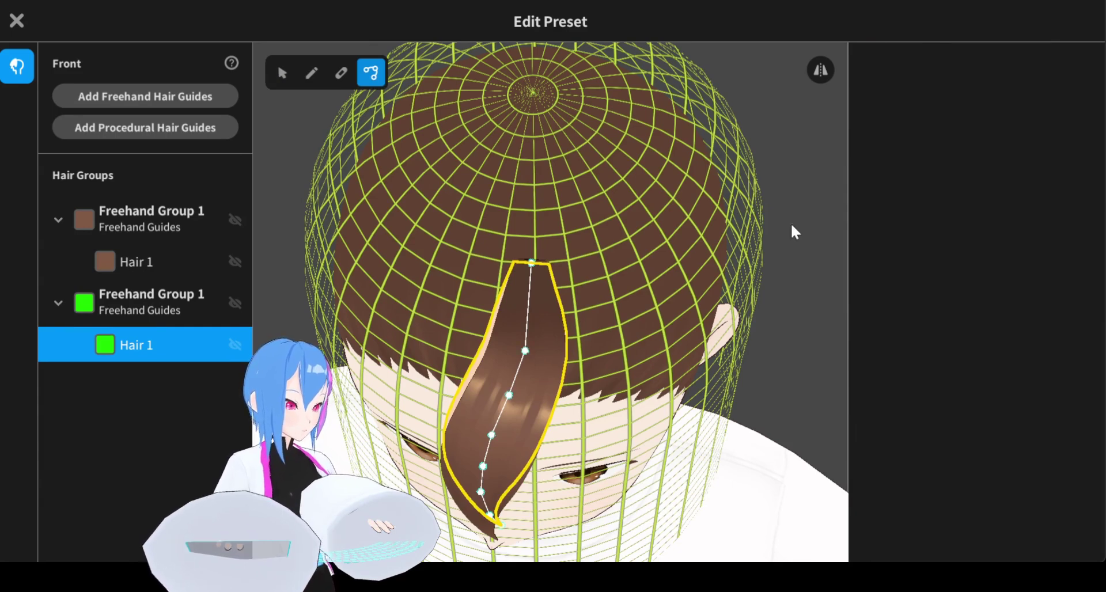
pyautogui.press('s')
pyautogui.press('b')
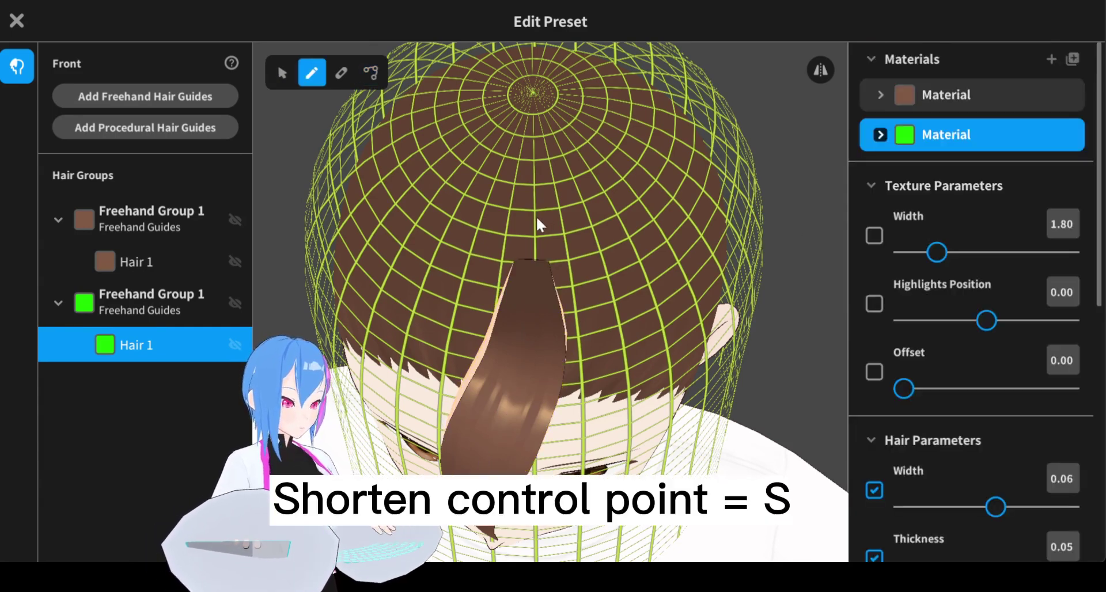
# - Fine-tune the shadow strand's middle control points and shift the control point nearest the tip slightly downward
pyautogui.press('c')
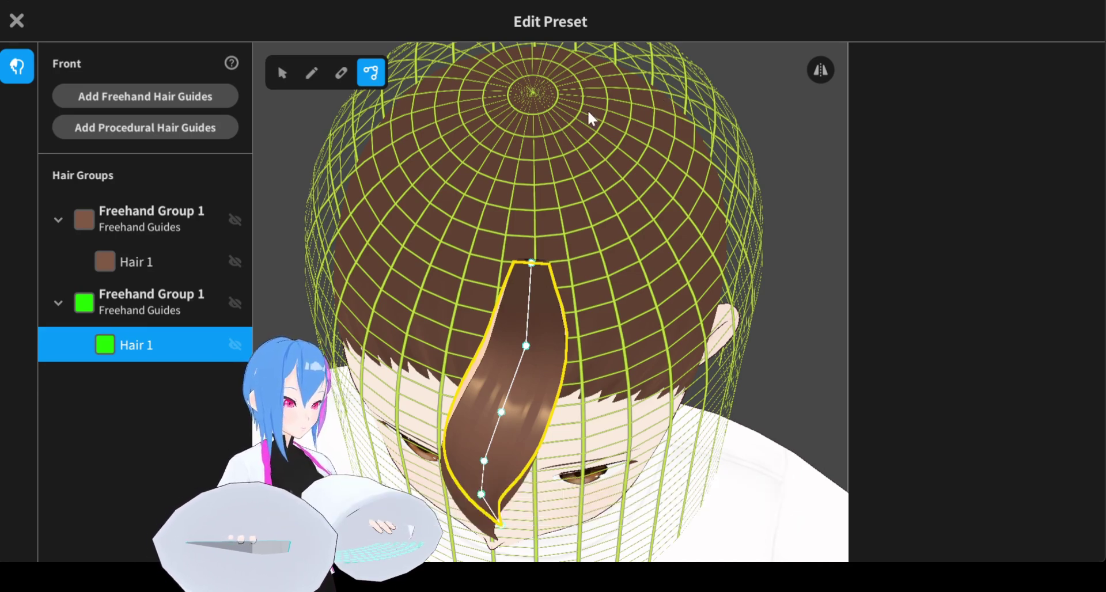
pyautogui.press('p')
pyautogui.press('c')
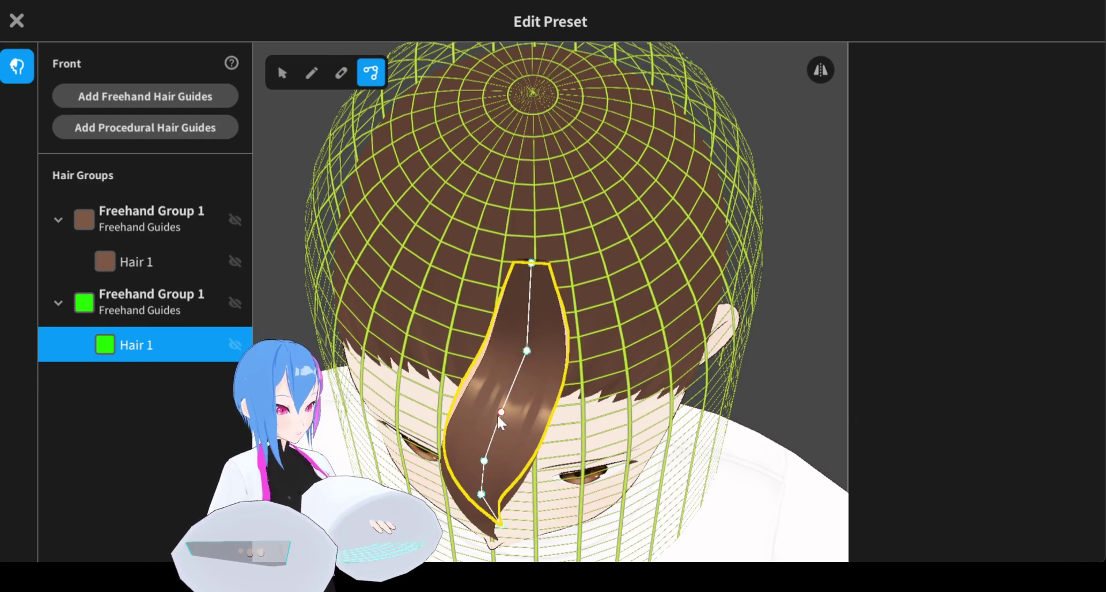
pyautogui.moveTo(498, 416); pyautogui.dragTo(501, 418)
pyautogui.moveTo(587, 325); pyautogui.dragTo(594, 182, button='right')
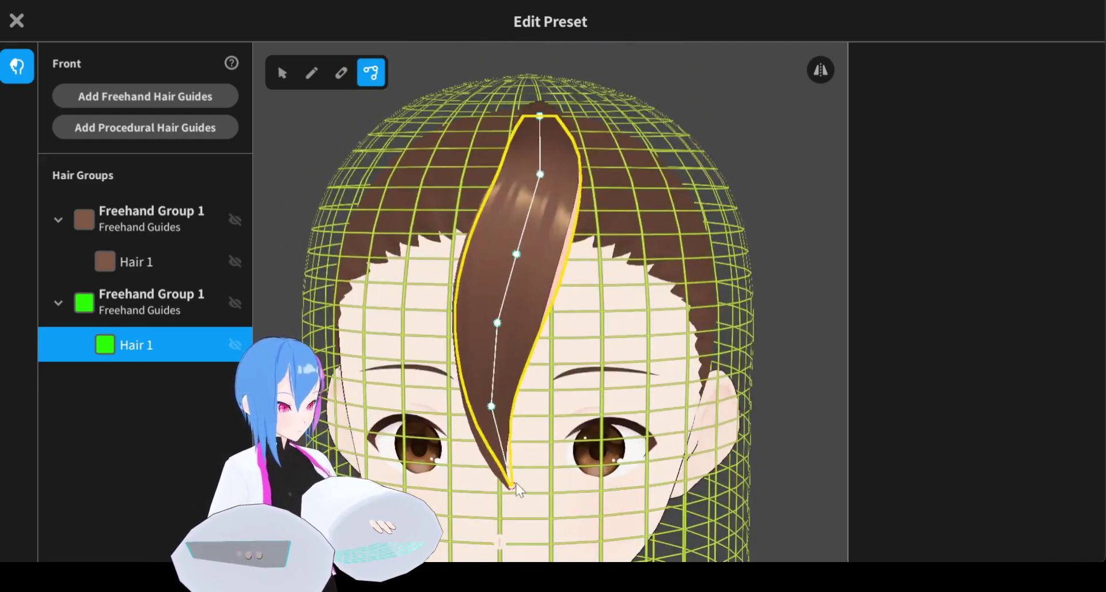
pyautogui.moveTo(491, 406); pyautogui.dragTo(495, 425)
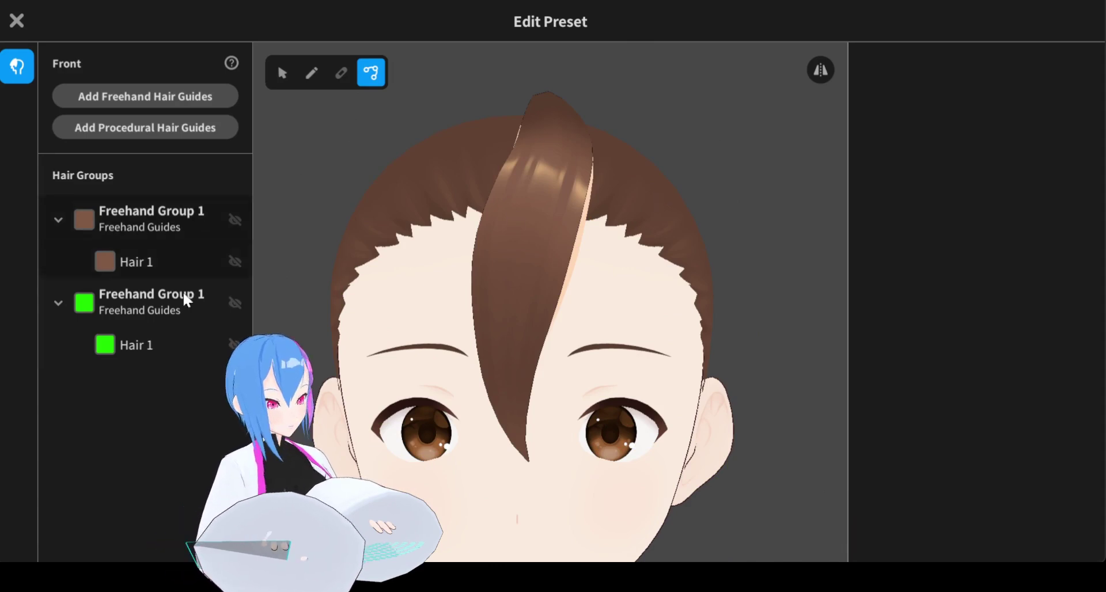
# - Close the hairstyle editor, overwriting the existing custom Front item with the edited strands
pyautogui.click(151, 314)
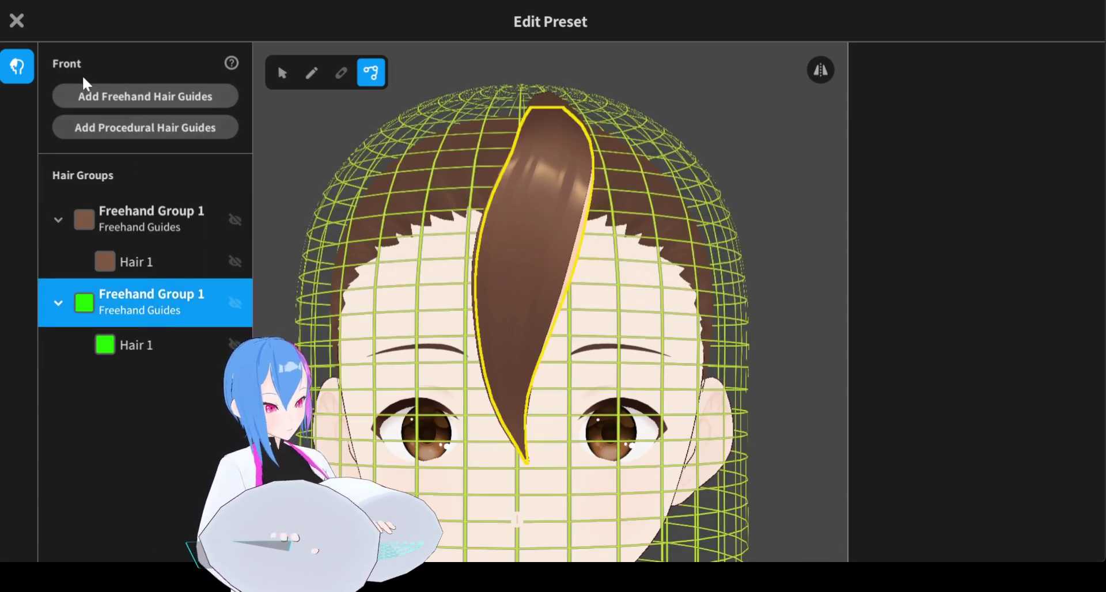
pyautogui.click(15, 20)
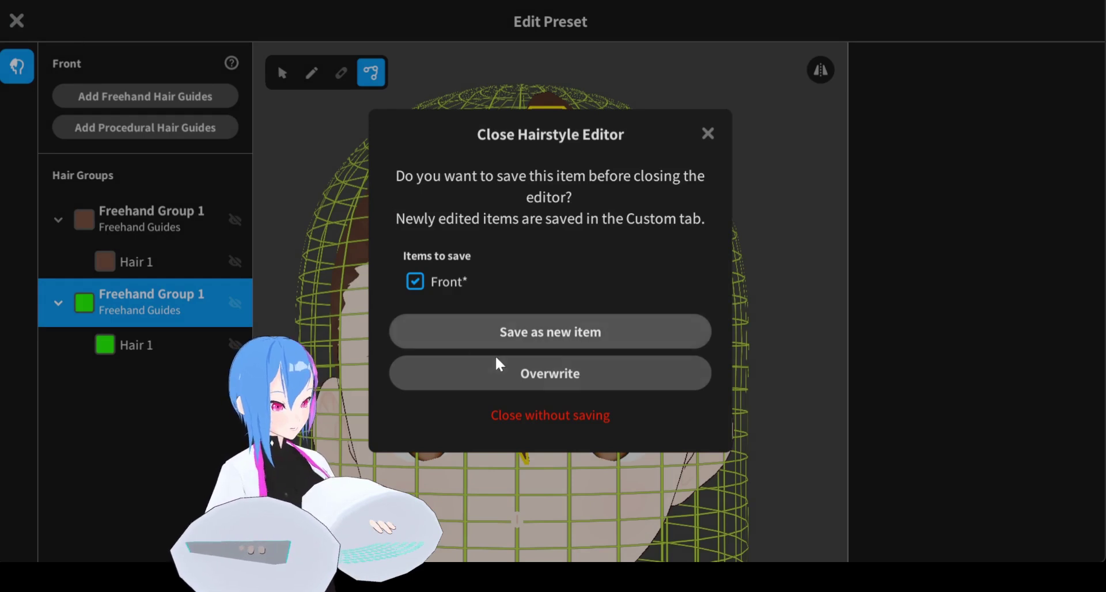
pyautogui.click(503, 371)
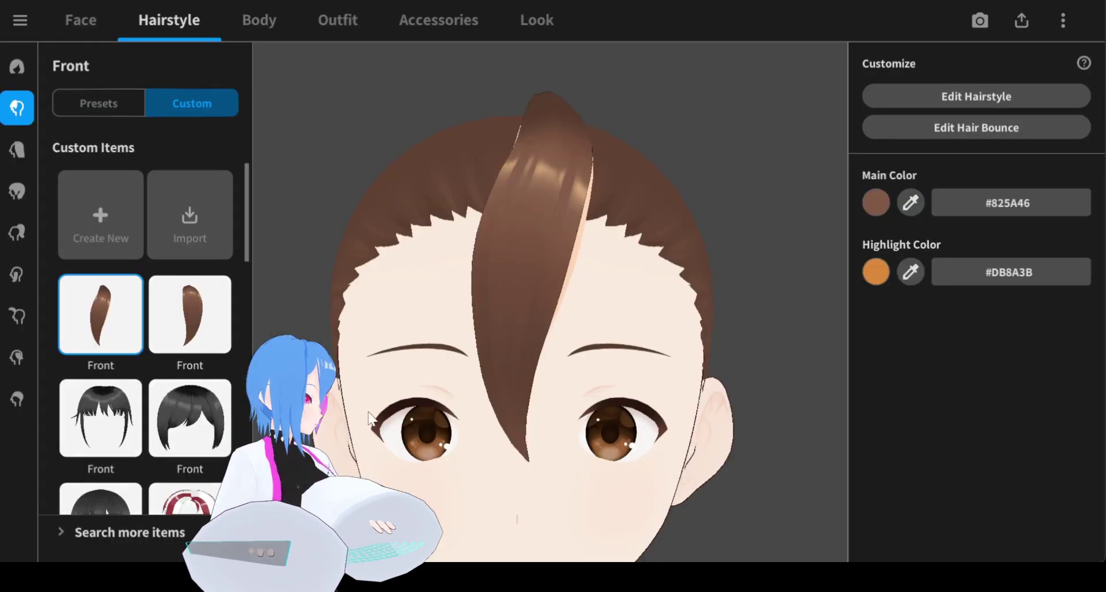
# - In the hair bounce editor, combine both ungrouped Freehand Group 1 entries into one bone group and select it
pyautogui.click(1014, 135)
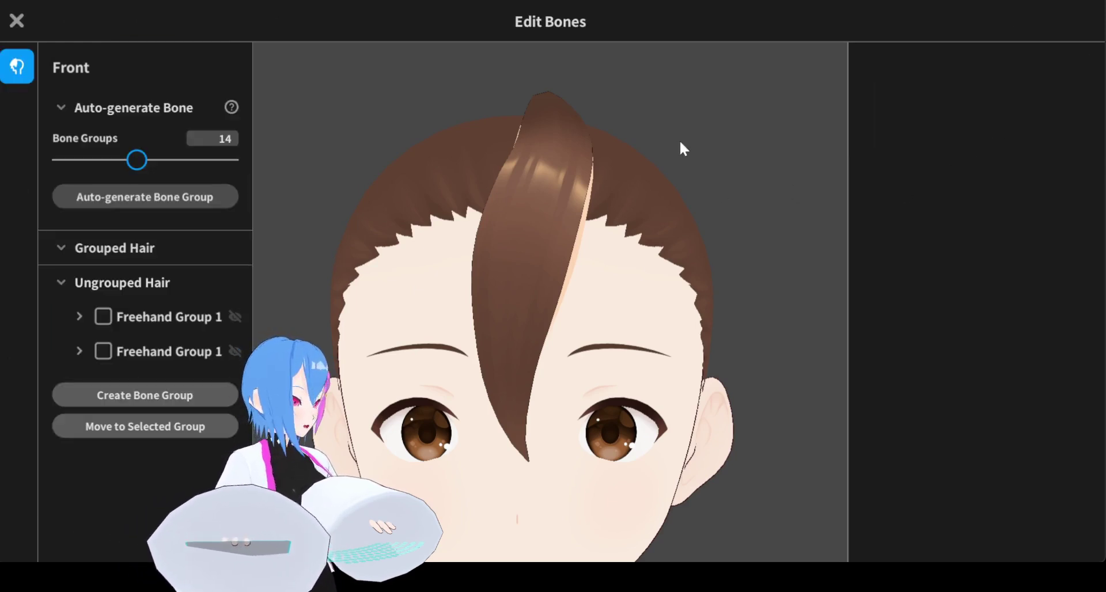
pyautogui.click(104, 317)
pyautogui.click(103, 353)
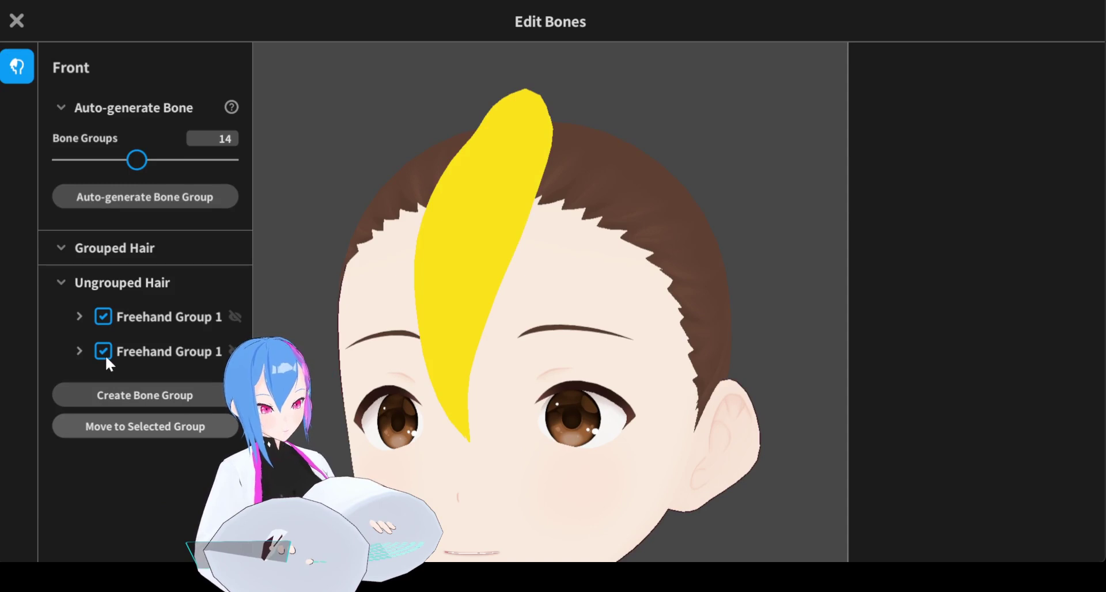
pyautogui.click(126, 397)
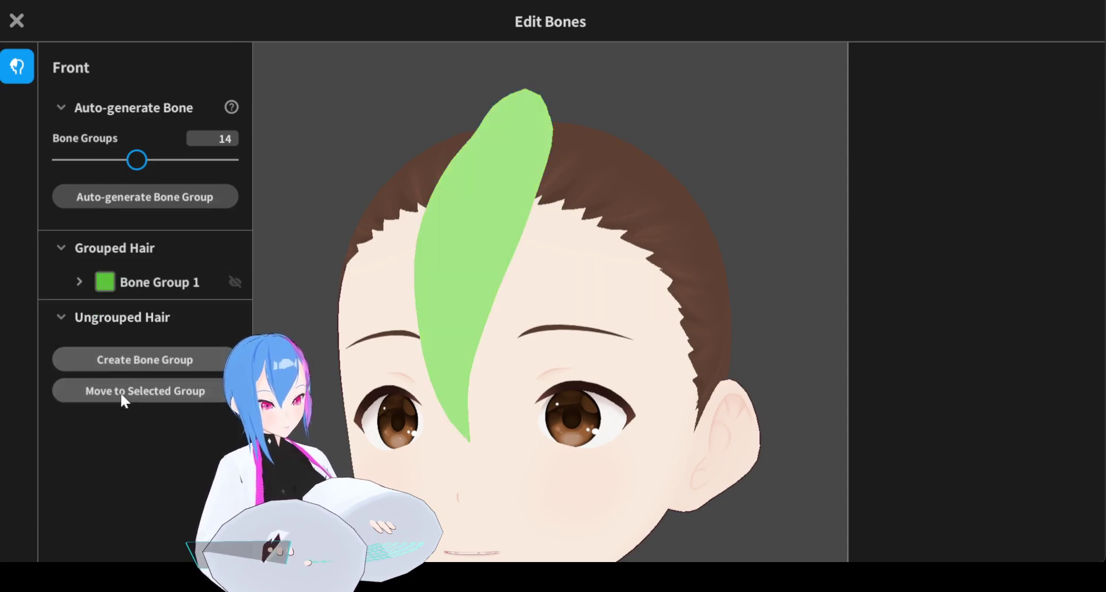
pyautogui.click(172, 284)
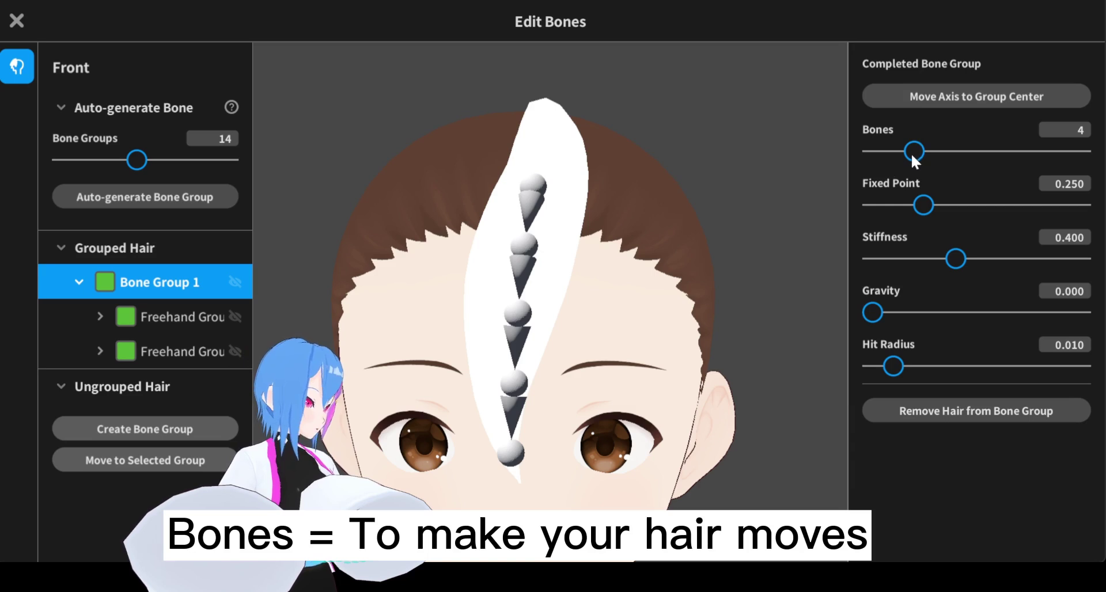
# - Set the bone group to 2 bones with fixed point 0.294, gravity 0.011 and hit radius 0.035
pyautogui.moveTo(913, 157); pyautogui.dragTo(892, 159)
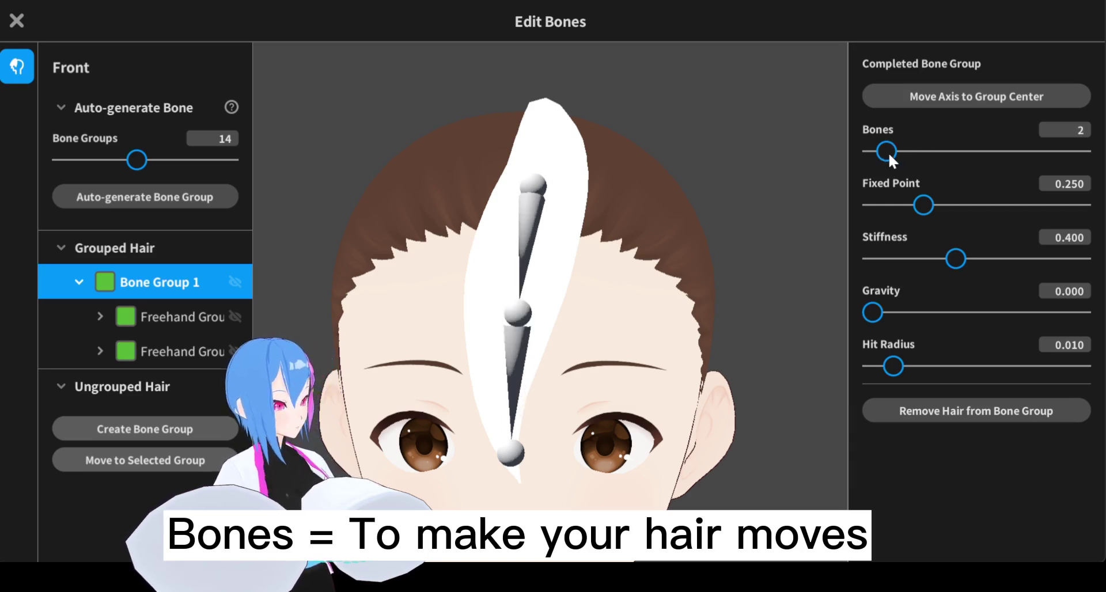
pyautogui.moveTo(924, 205)
pyautogui.mouseDown()
pyautogui.moveTo(943, 201)
pyautogui.moveTo(931, 202)
pyautogui.mouseUp()
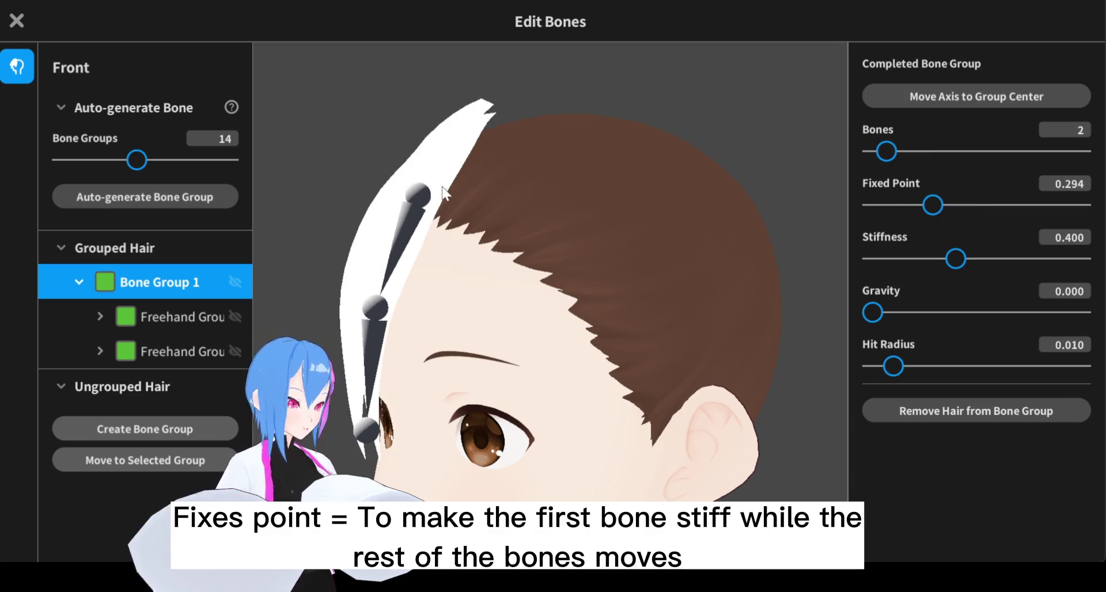
pyautogui.moveTo(431, 203); pyautogui.dragTo(478, 202, button='right')
pyautogui.click(479, 202)
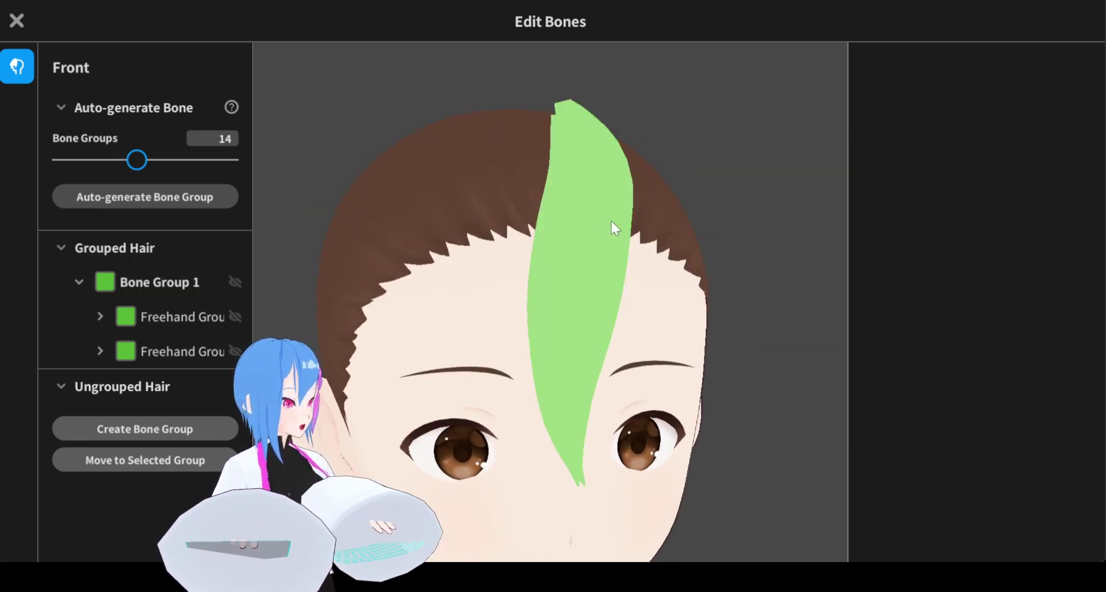
pyautogui.click(200, 281)
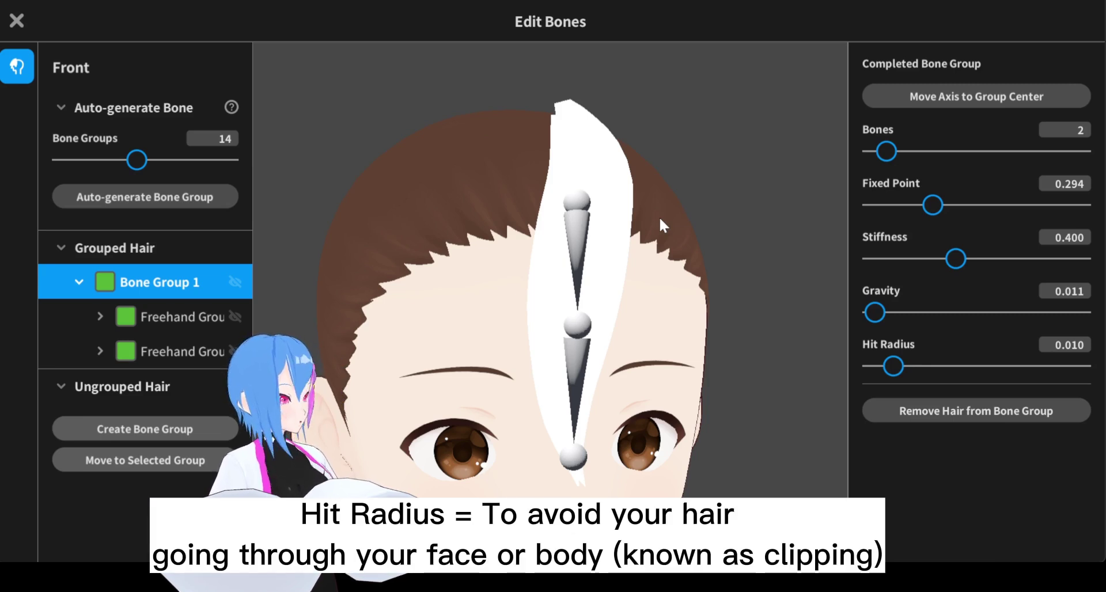
pyautogui.moveTo(894, 366); pyautogui.dragTo(954, 367)
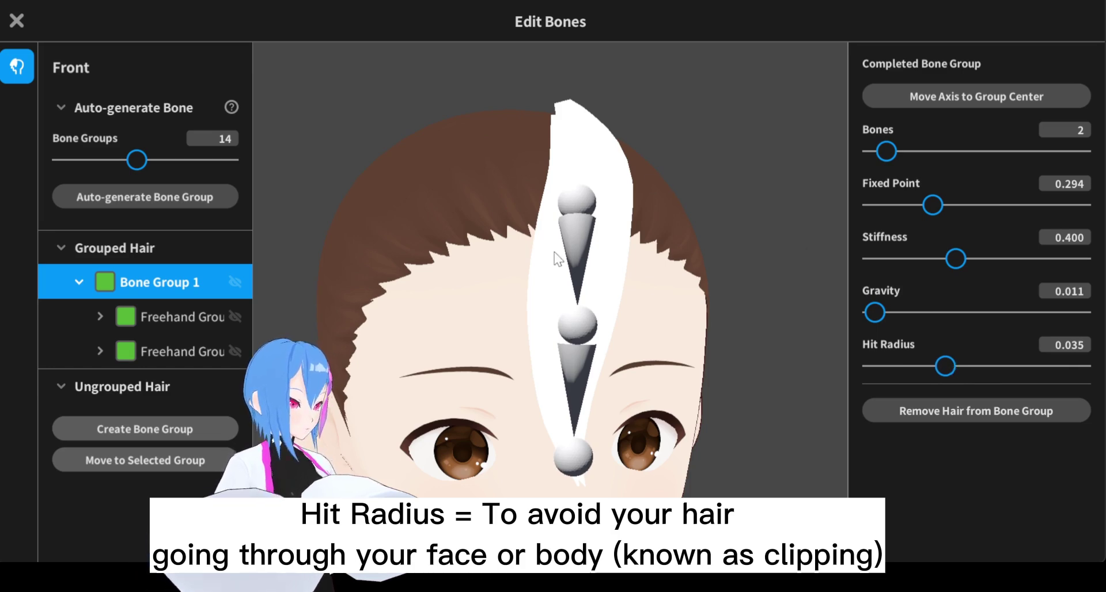
pyautogui.moveTo(776, 246); pyautogui.dragTo(725, 231, button='right')
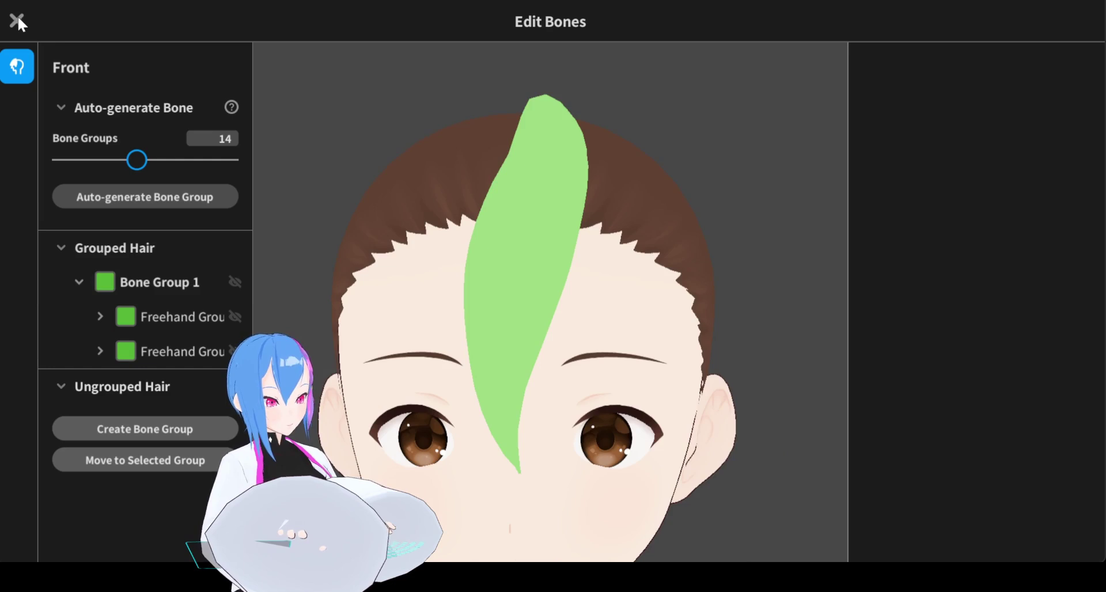
# - Close the bounce editor, overwriting the custom Front item with the bone settings
pyautogui.click(17, 21)
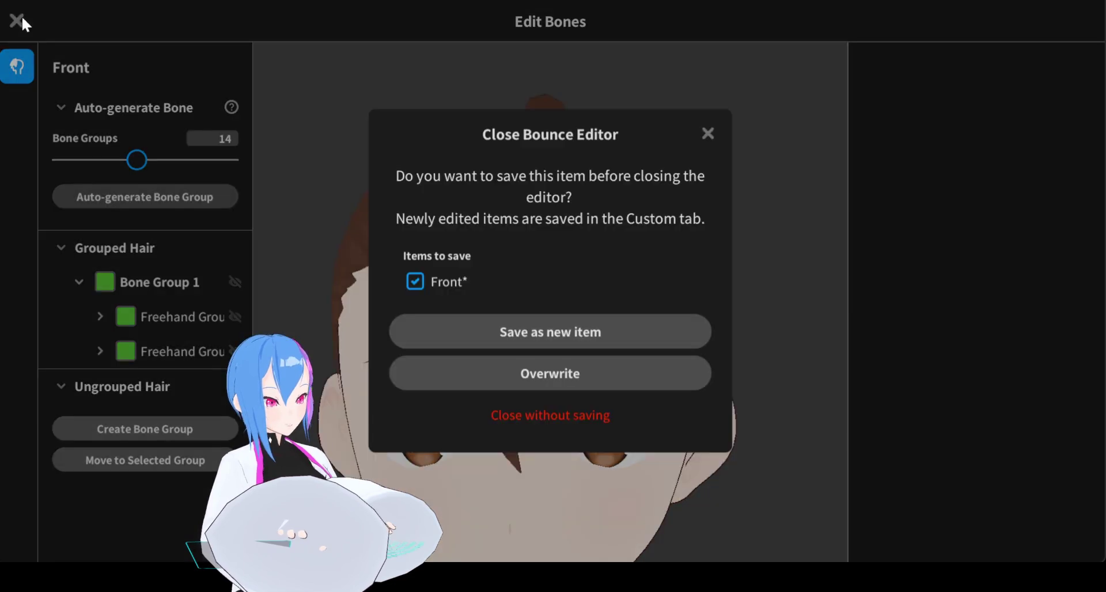
pyautogui.click(668, 389)
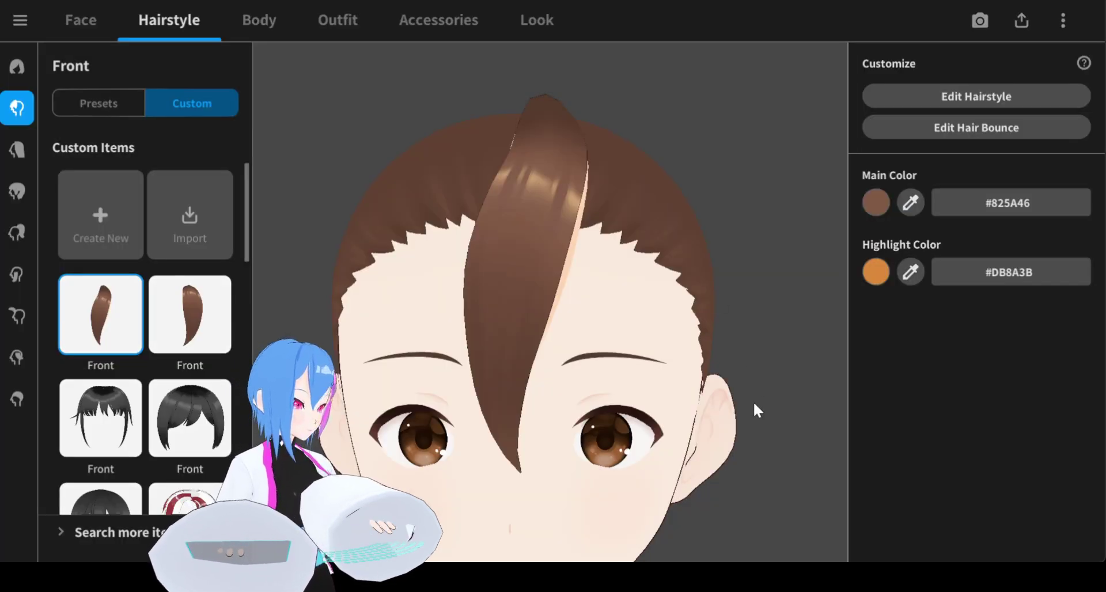
# - Preview the strand's movement in the Photo Booth by playing the Standby 2 and Standby 1 animations from Animations 1
pyautogui.click(979, 23)
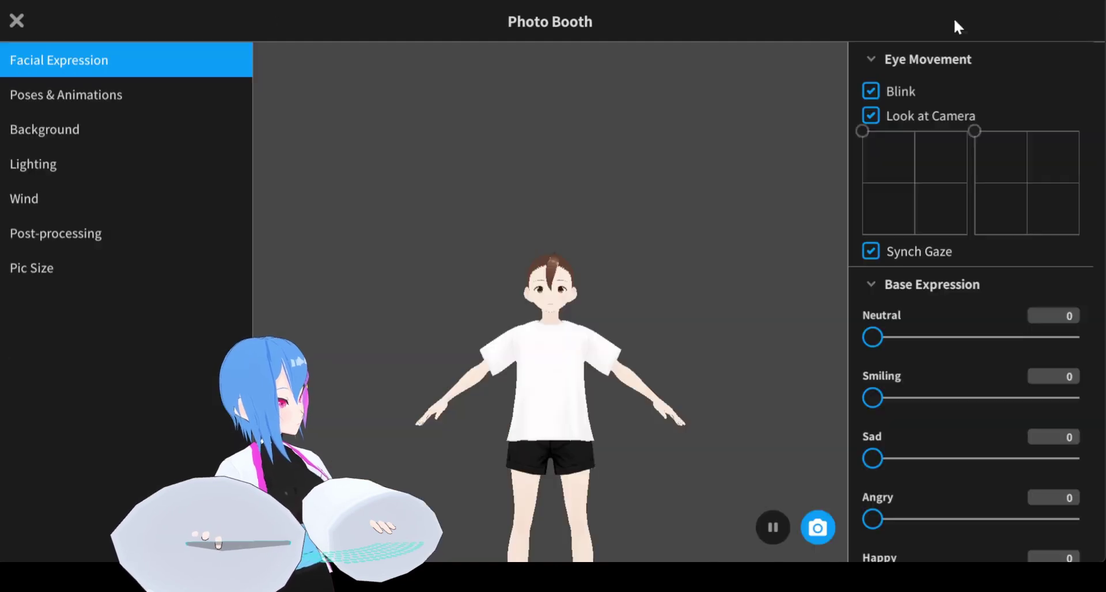
pyautogui.click(88, 99)
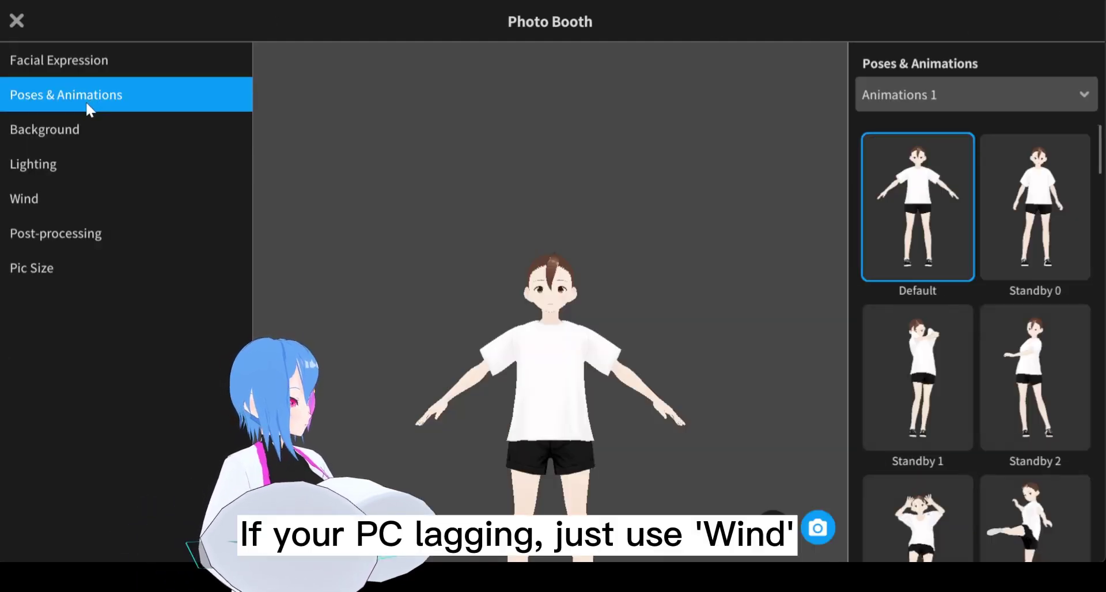
pyautogui.click(961, 103)
pyautogui.click(933, 169)
pyautogui.click(926, 89)
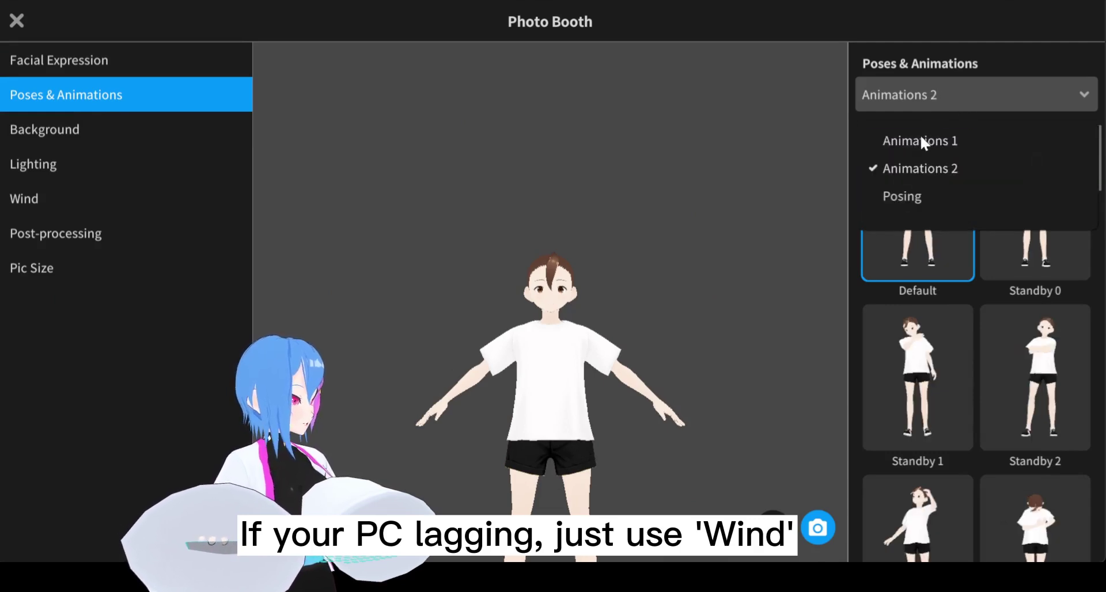
pyautogui.click(921, 142)
pyautogui.click(1050, 382)
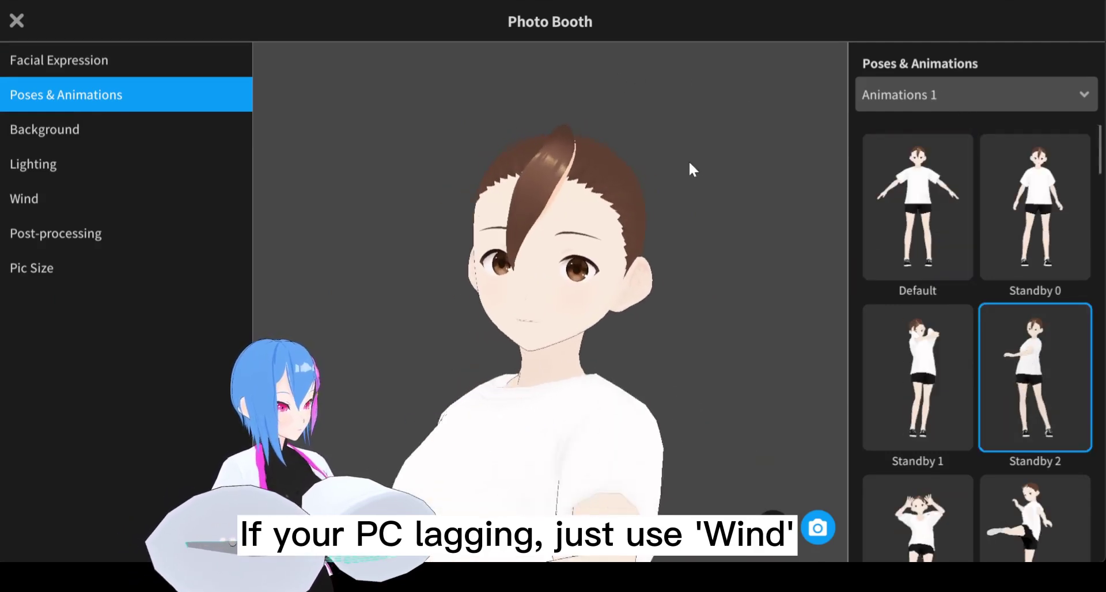
pyautogui.click(918, 374)
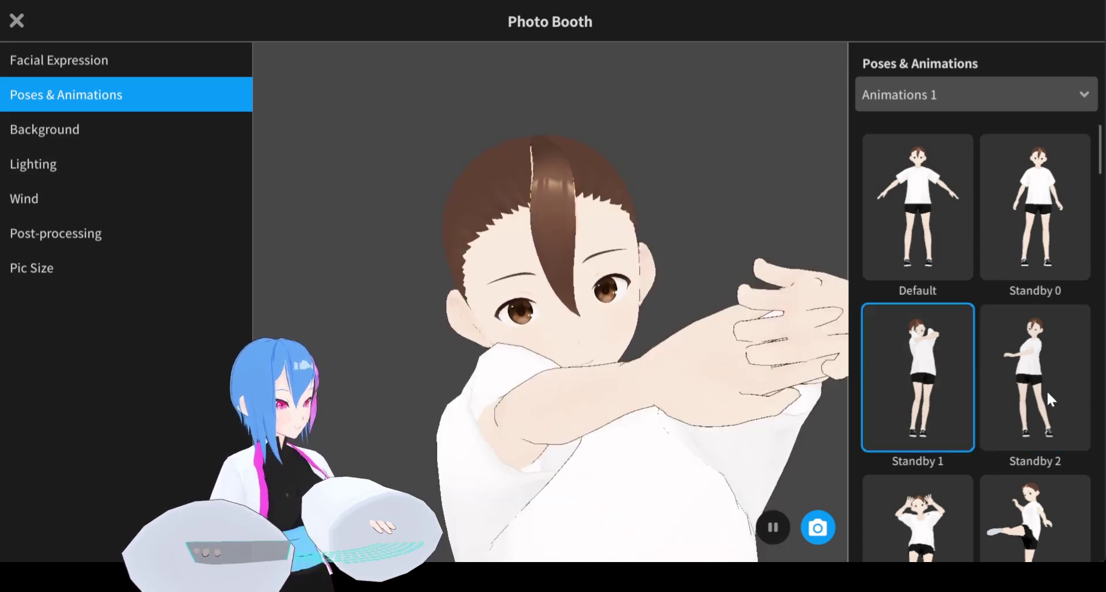
pyautogui.click(1046, 389)
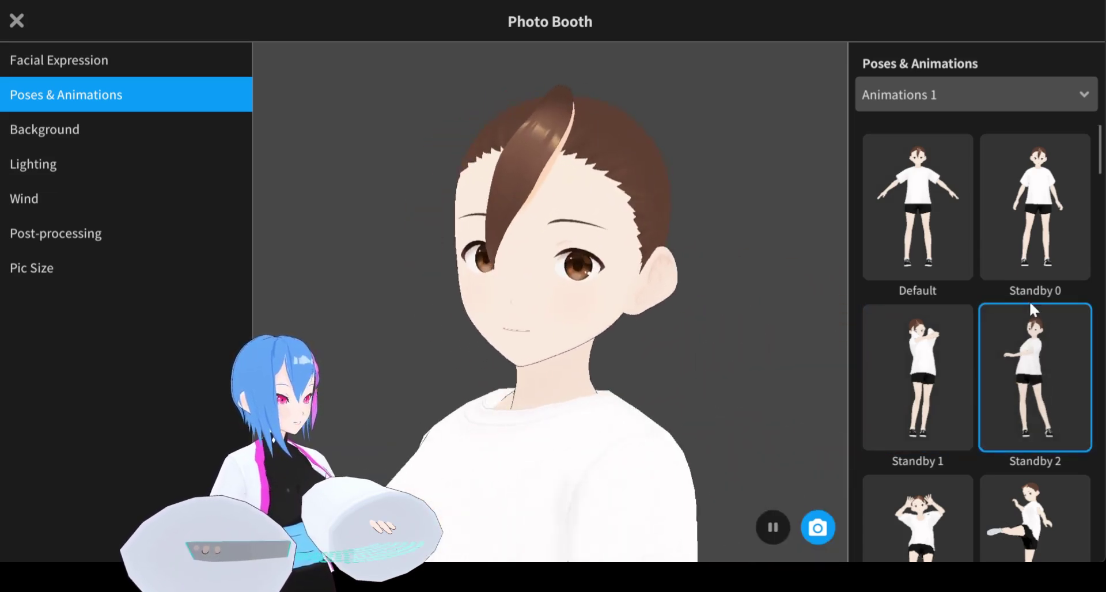